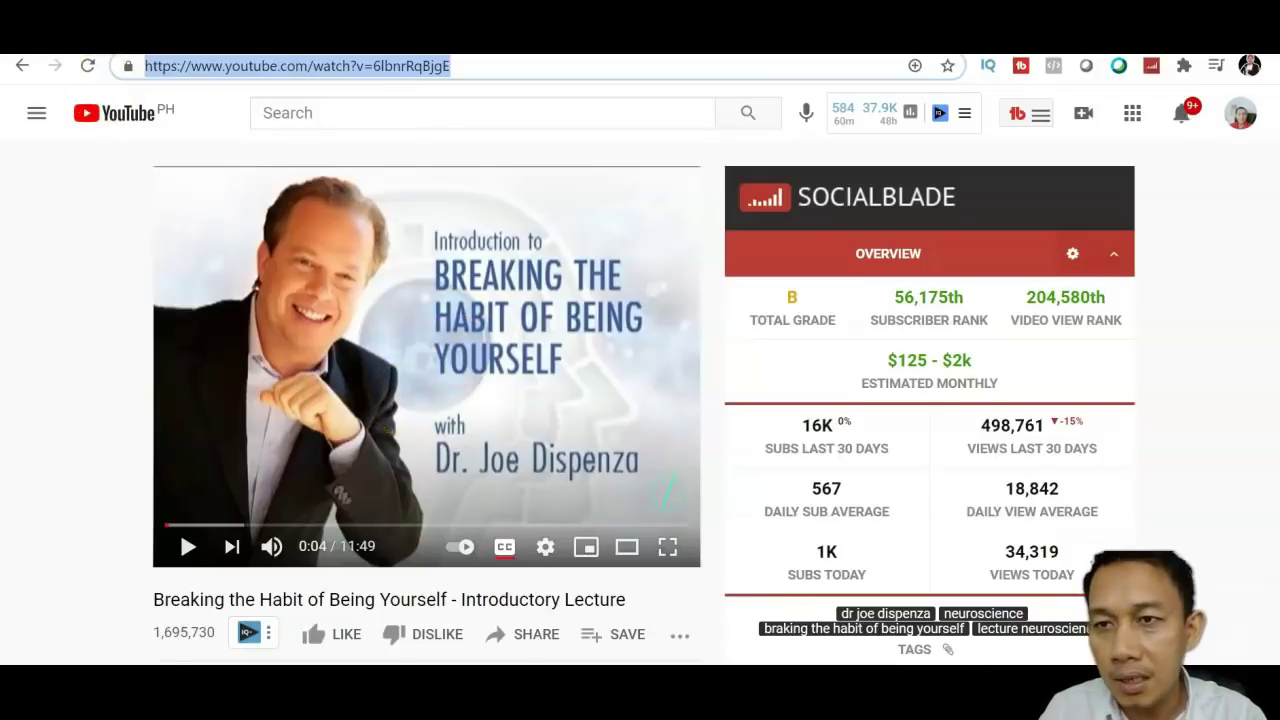
- Switch to the Gglot dashboard and open its Transcriptions page
click(125, 45)
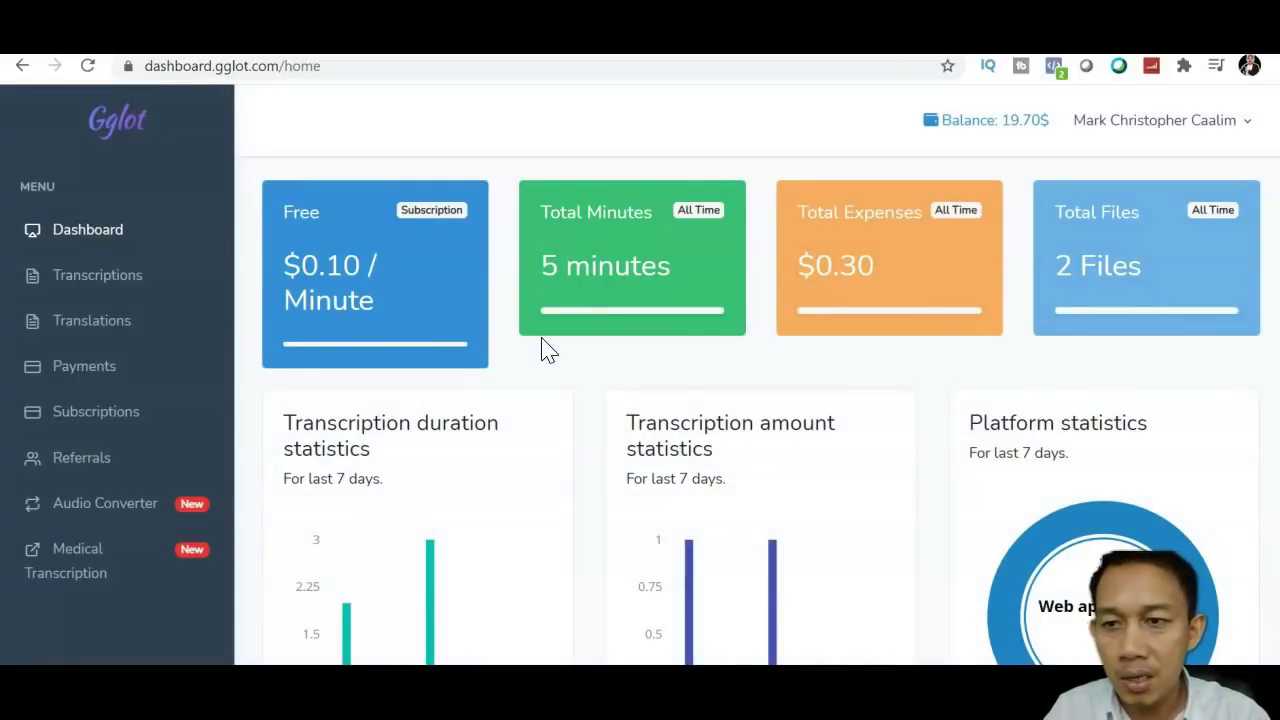
click(126, 293)
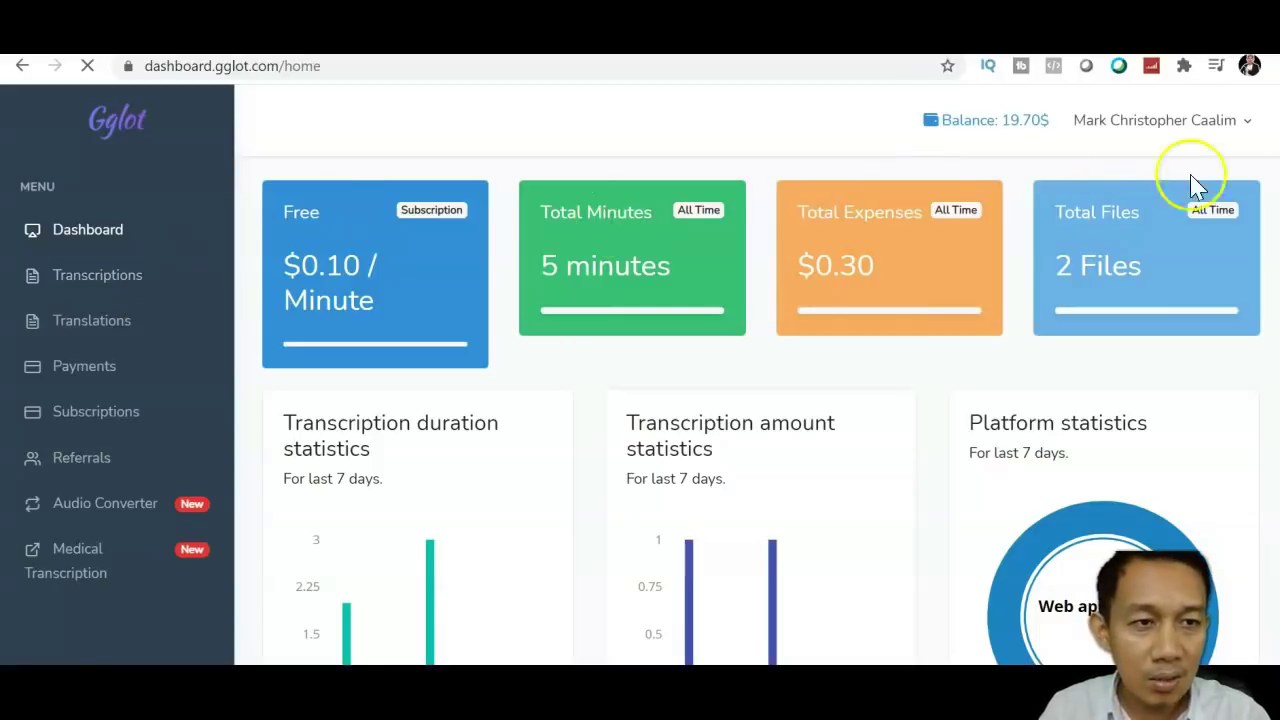
scroll(1275, 185, down, 1)
scroll(762, 411, up, 1)
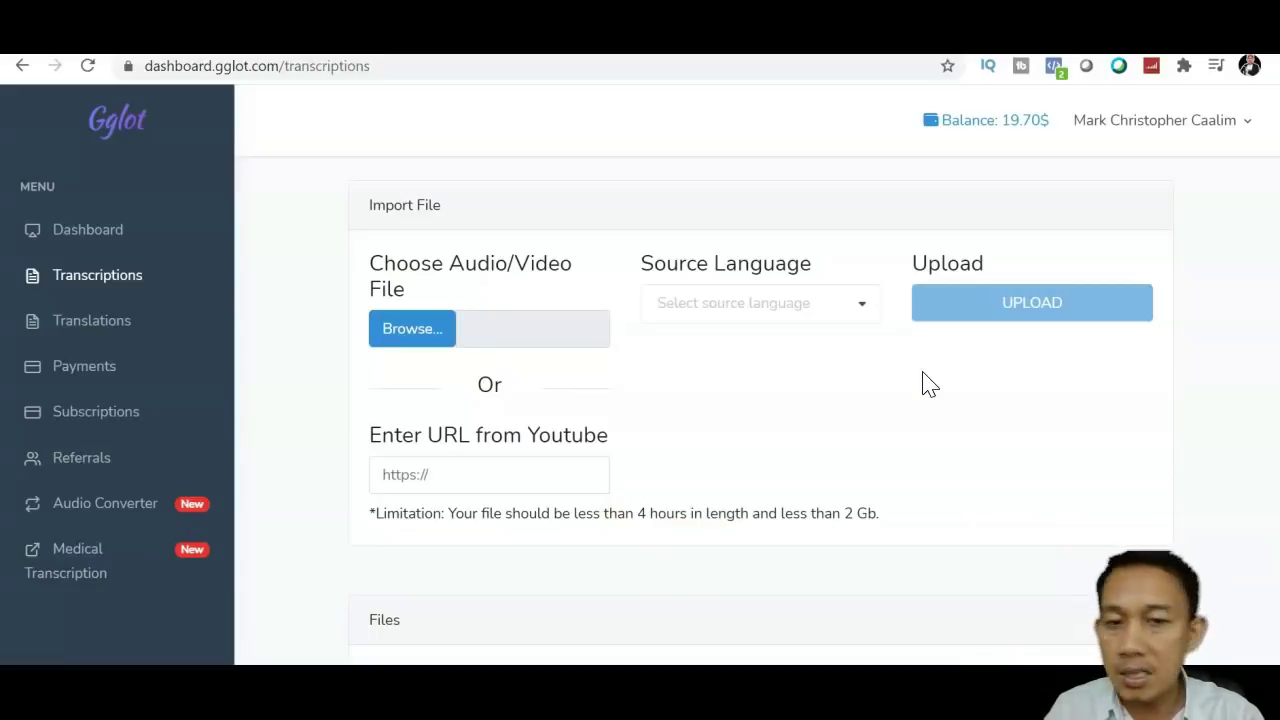
scroll(760, 415, down, 1)
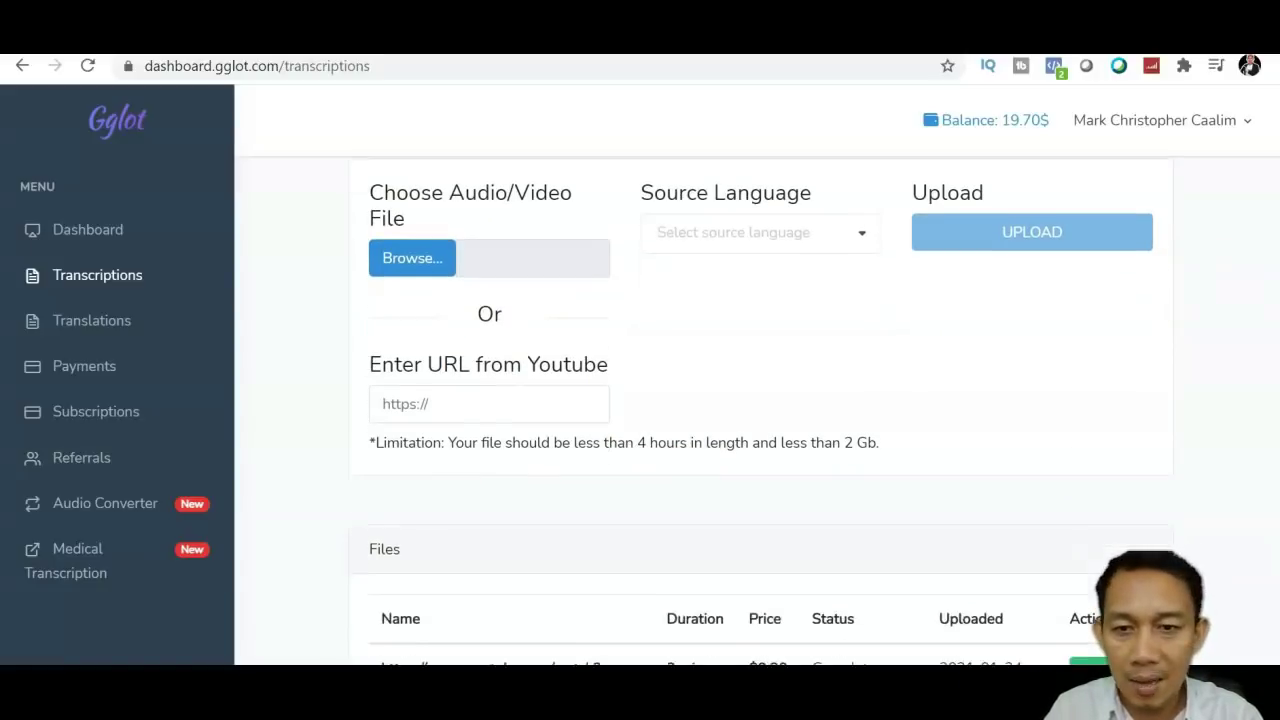
click(460, 398)
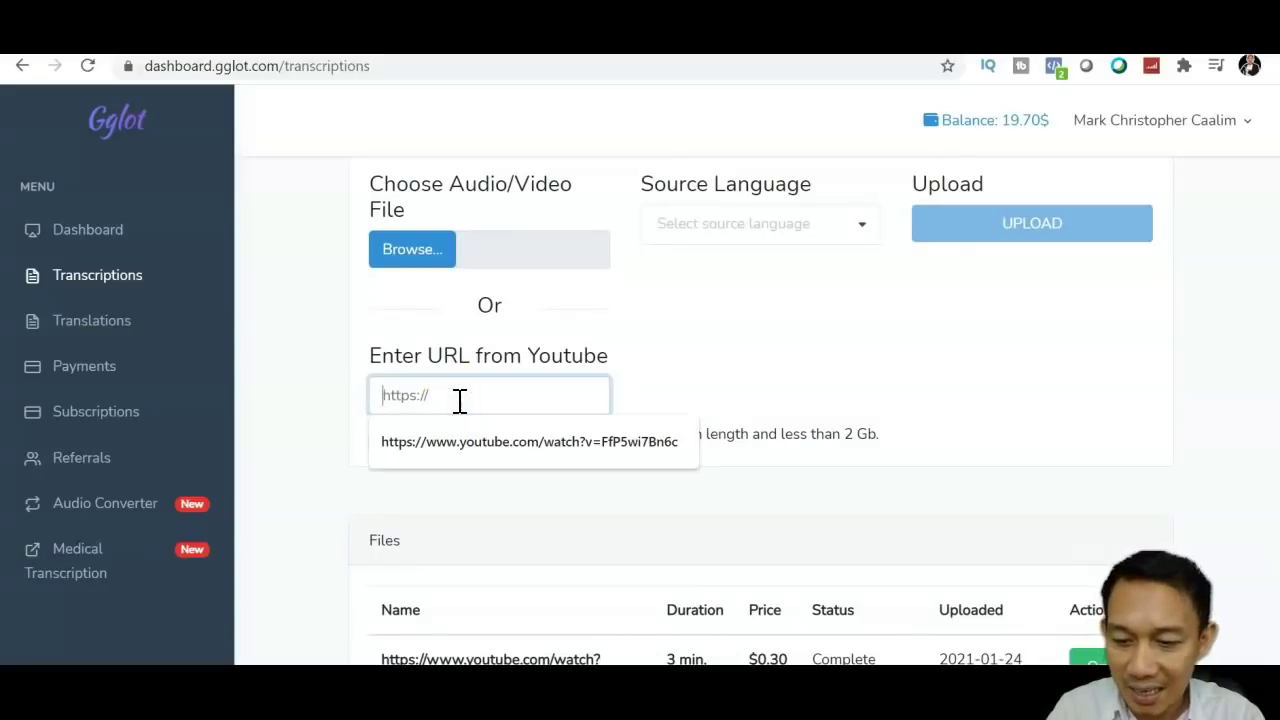
key(ctrl+v)
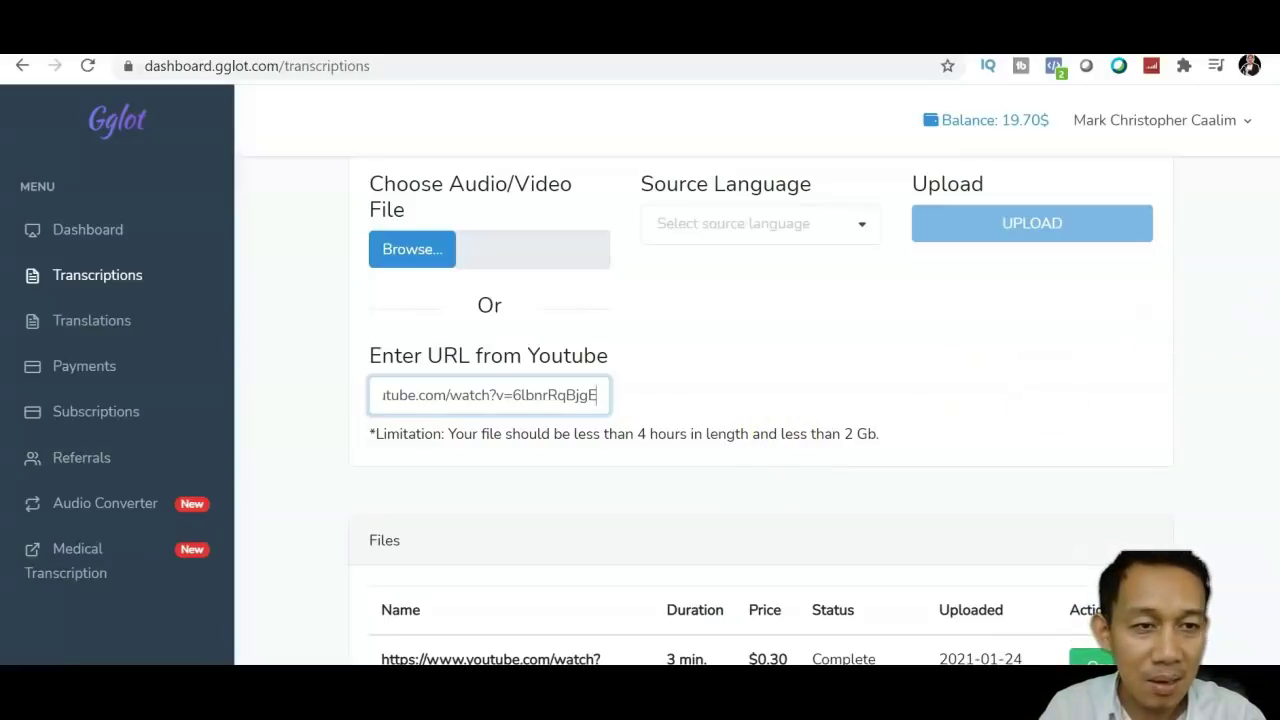
- Set the source language to English (United States), keep 1 speaker, and upload the video for transcription
scroll(760, 410, up, 1)
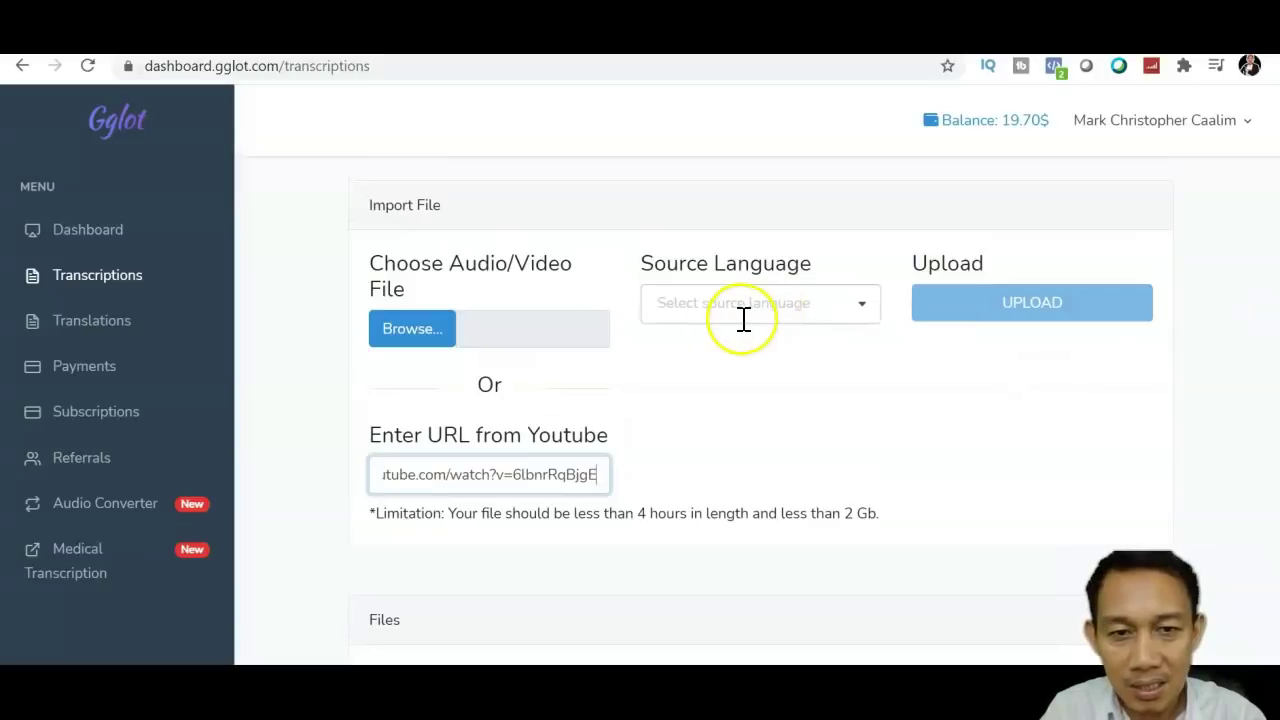
click(766, 314)
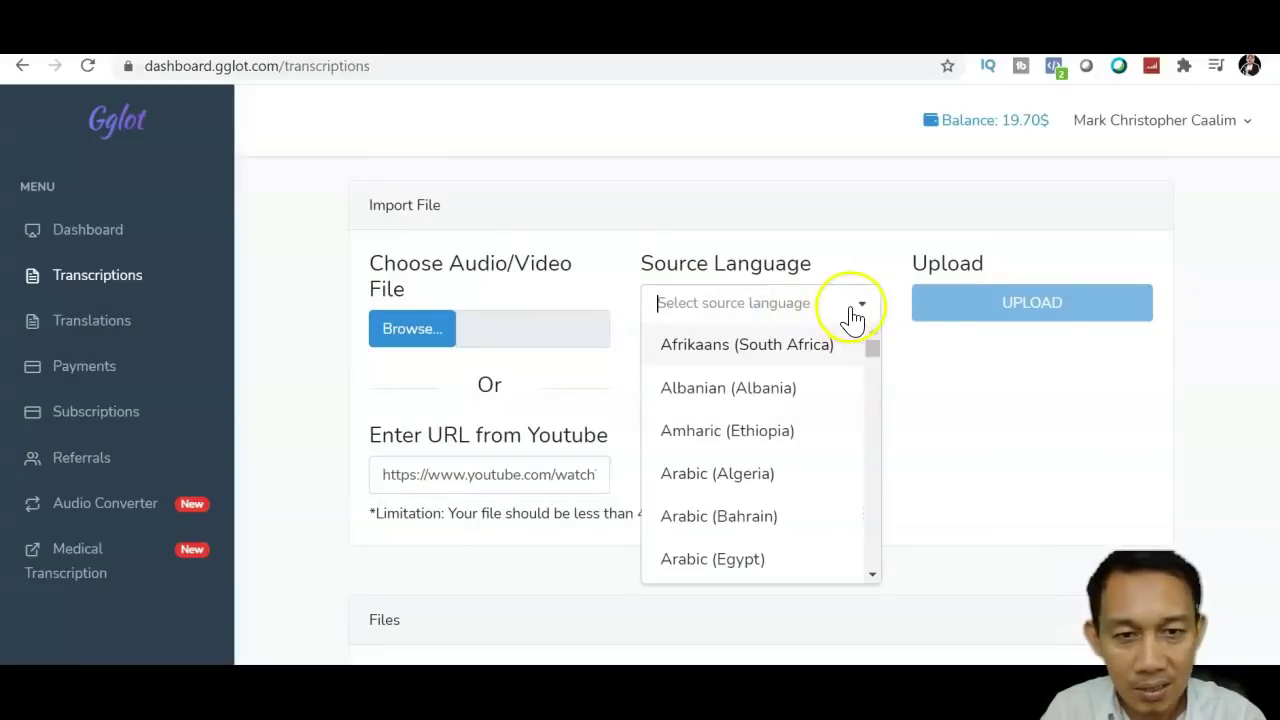
drag(874, 348, 871, 448)
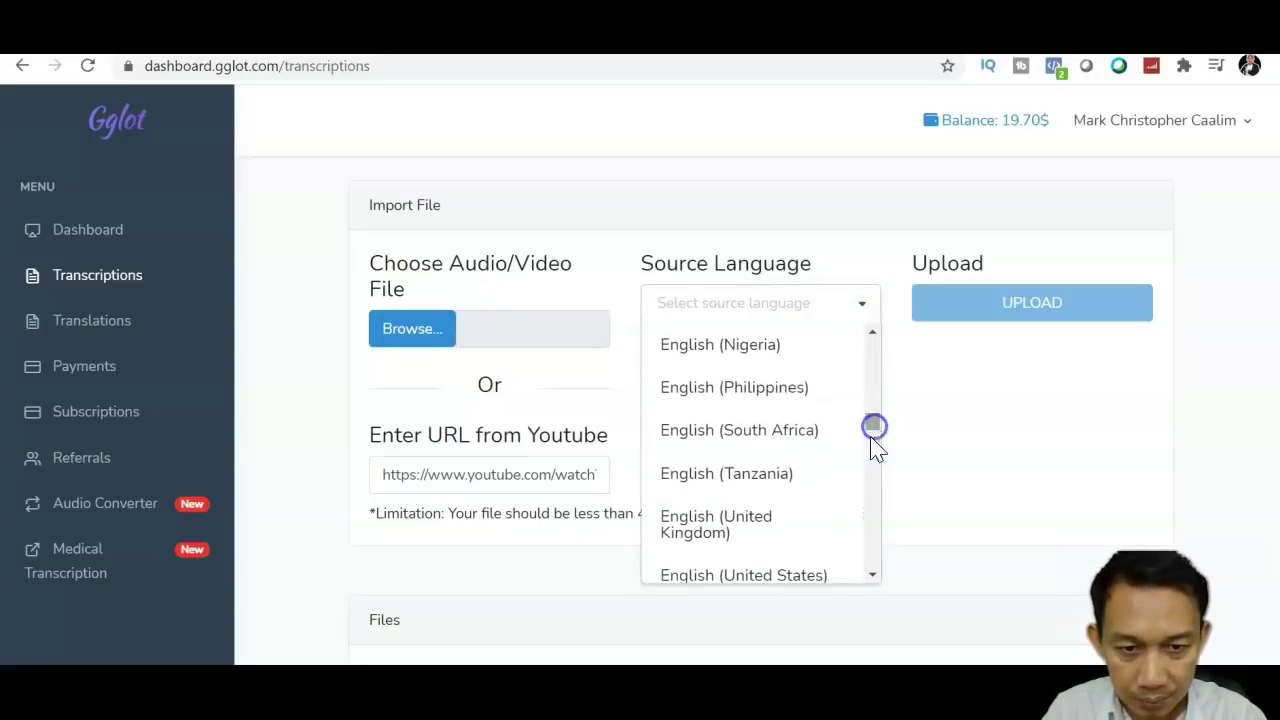
click(777, 575)
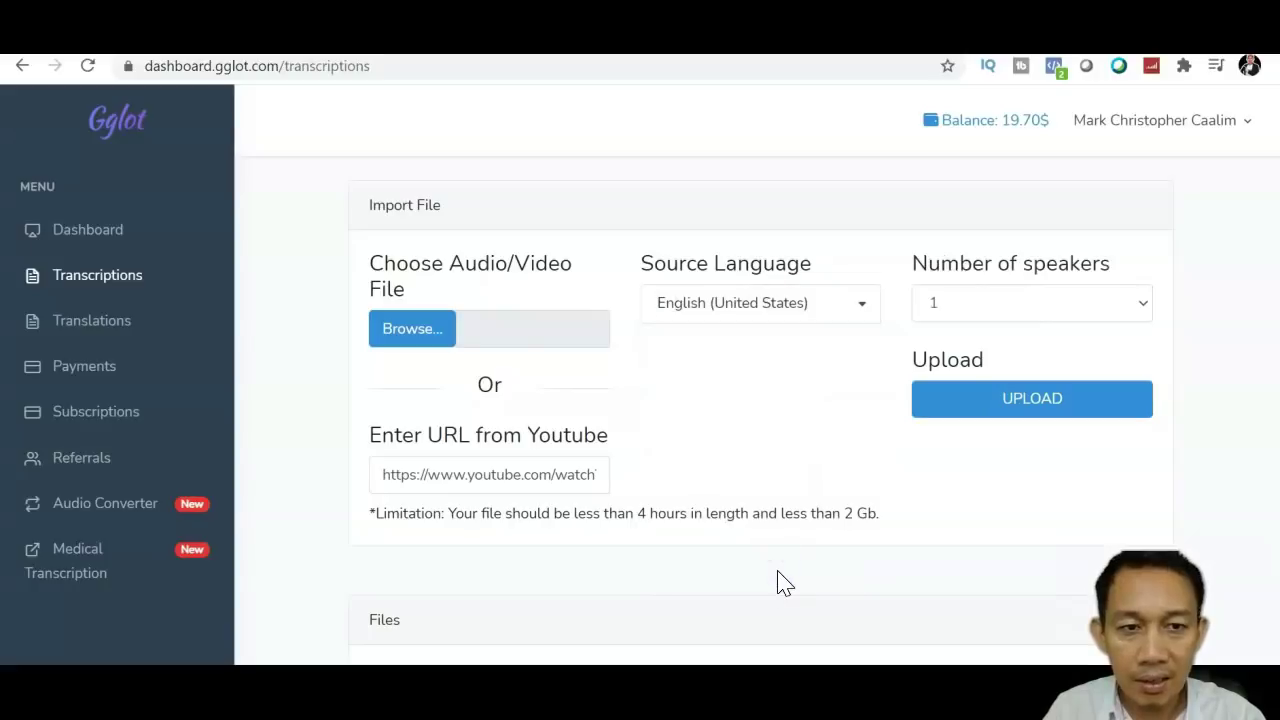
click(1012, 314)
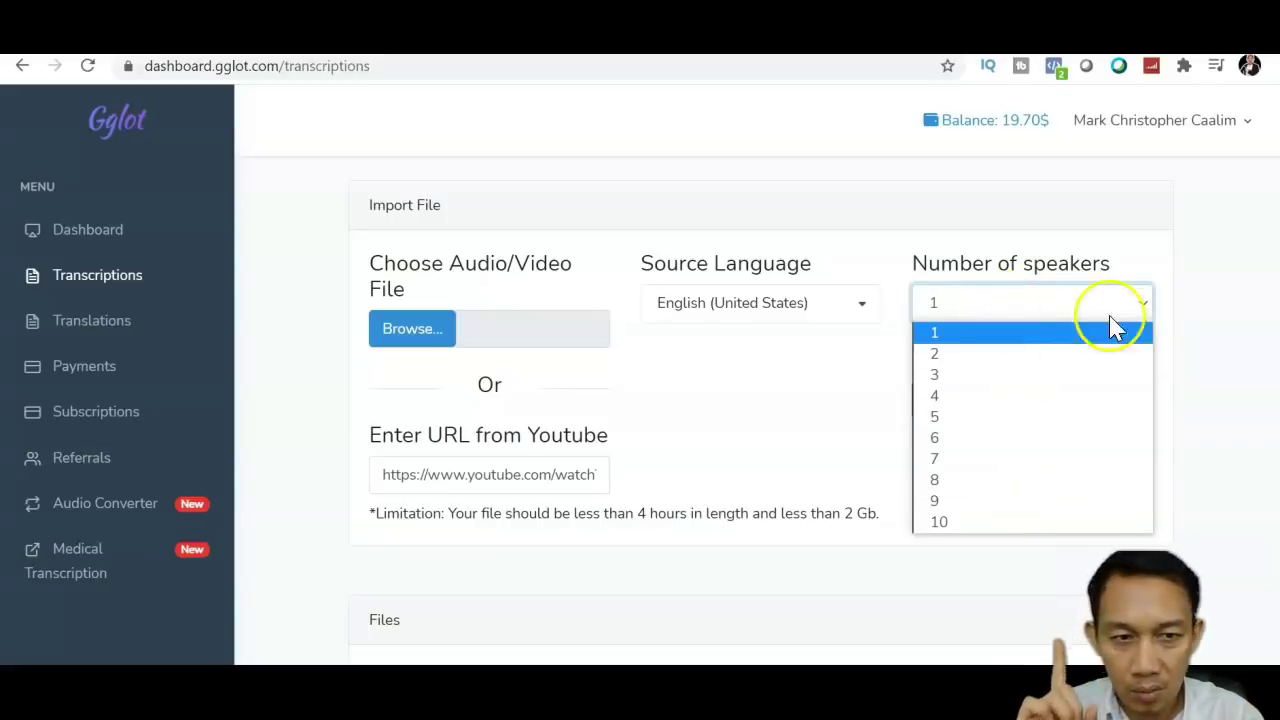
click(1211, 350)
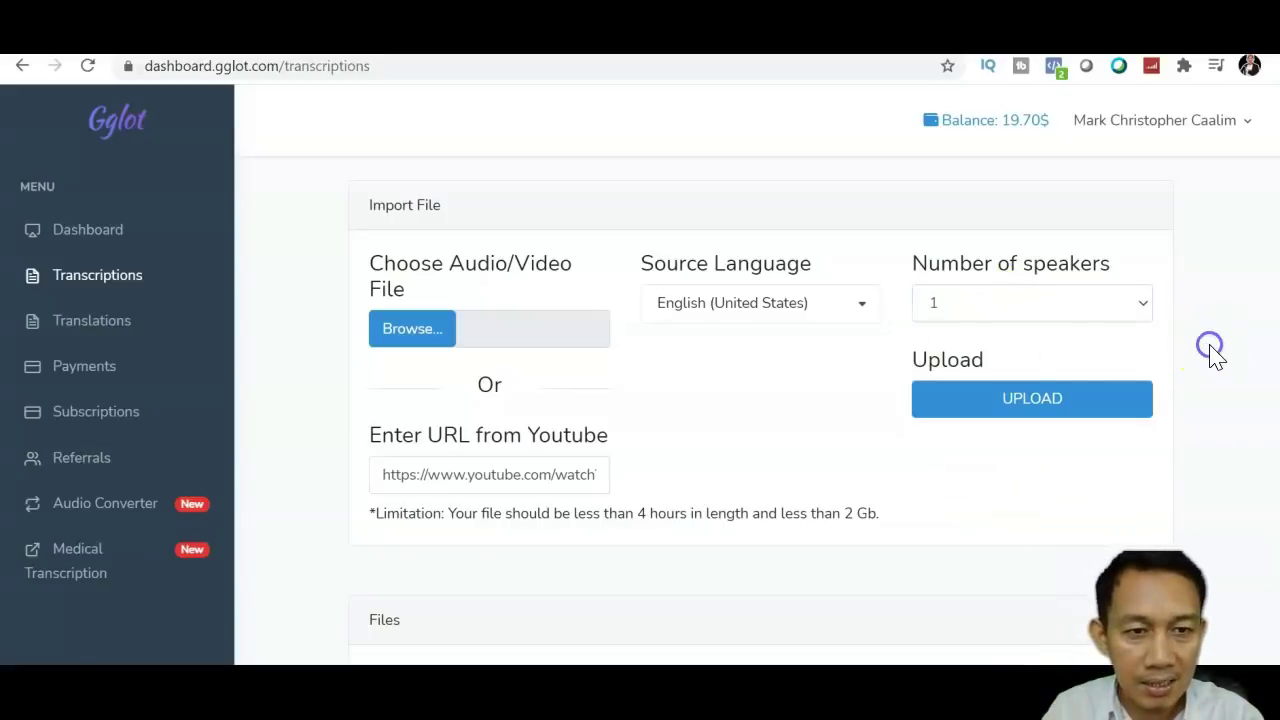
click(1033, 400)
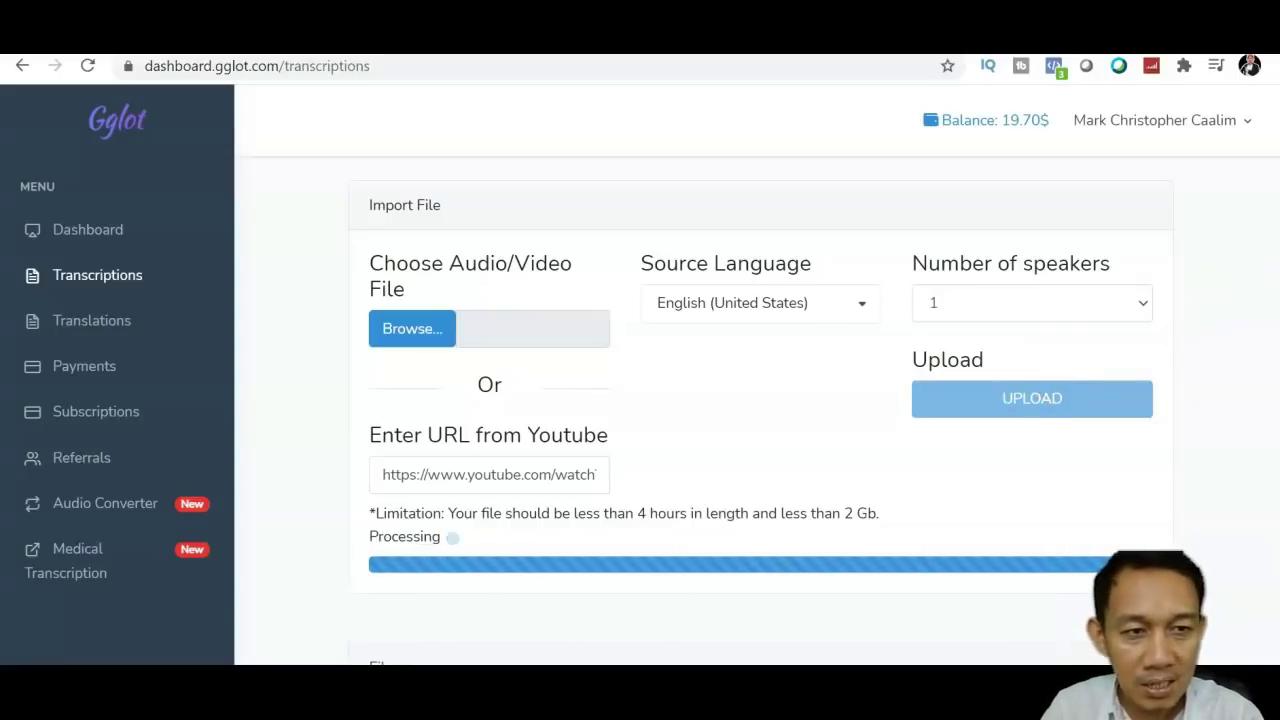
- Get the transcription of the newly uploaded YouTube video from the file list and open it in the editor
scroll(760, 414, down, 1)
scroll(760, 414, down, 3)
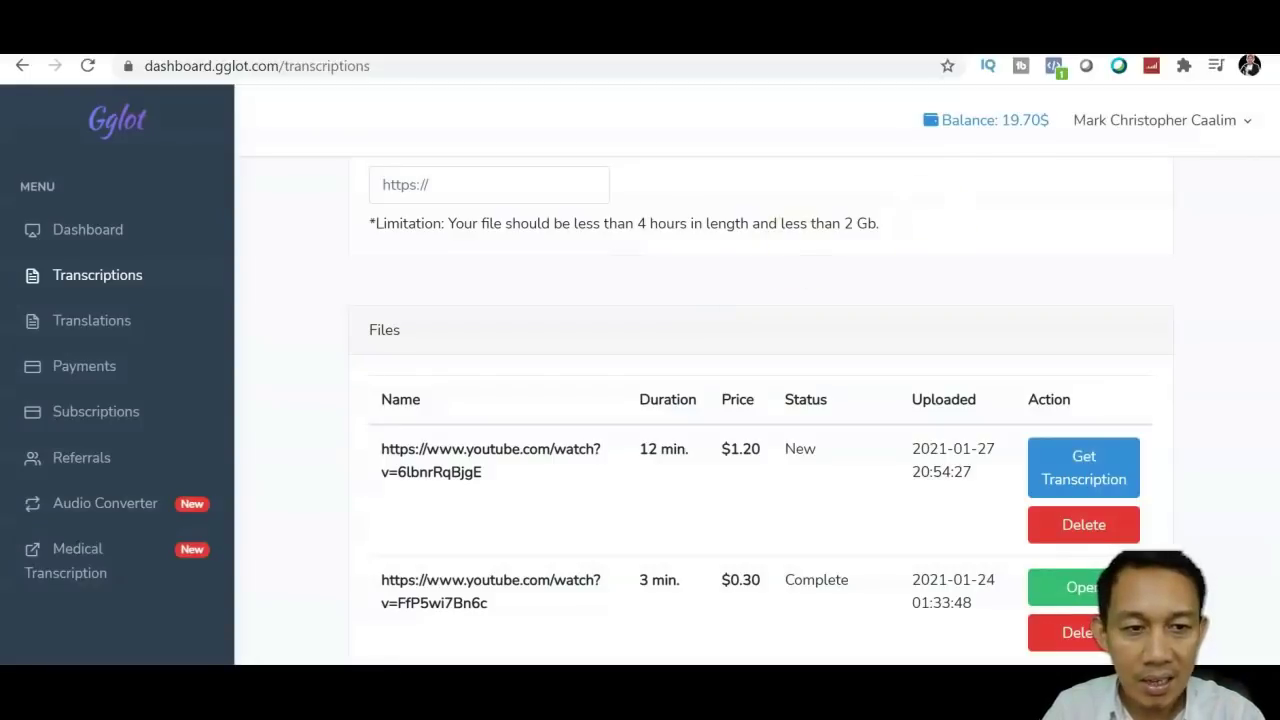
scroll(857, 340, down, 2)
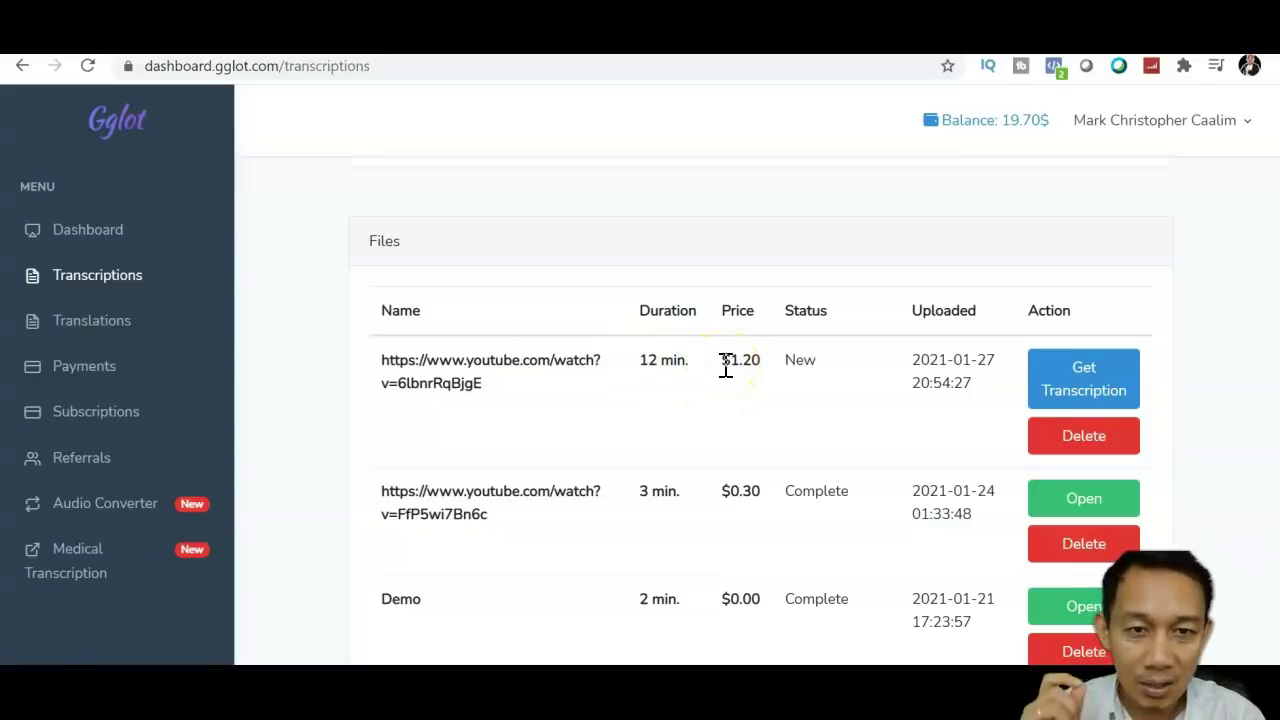
click(1085, 372)
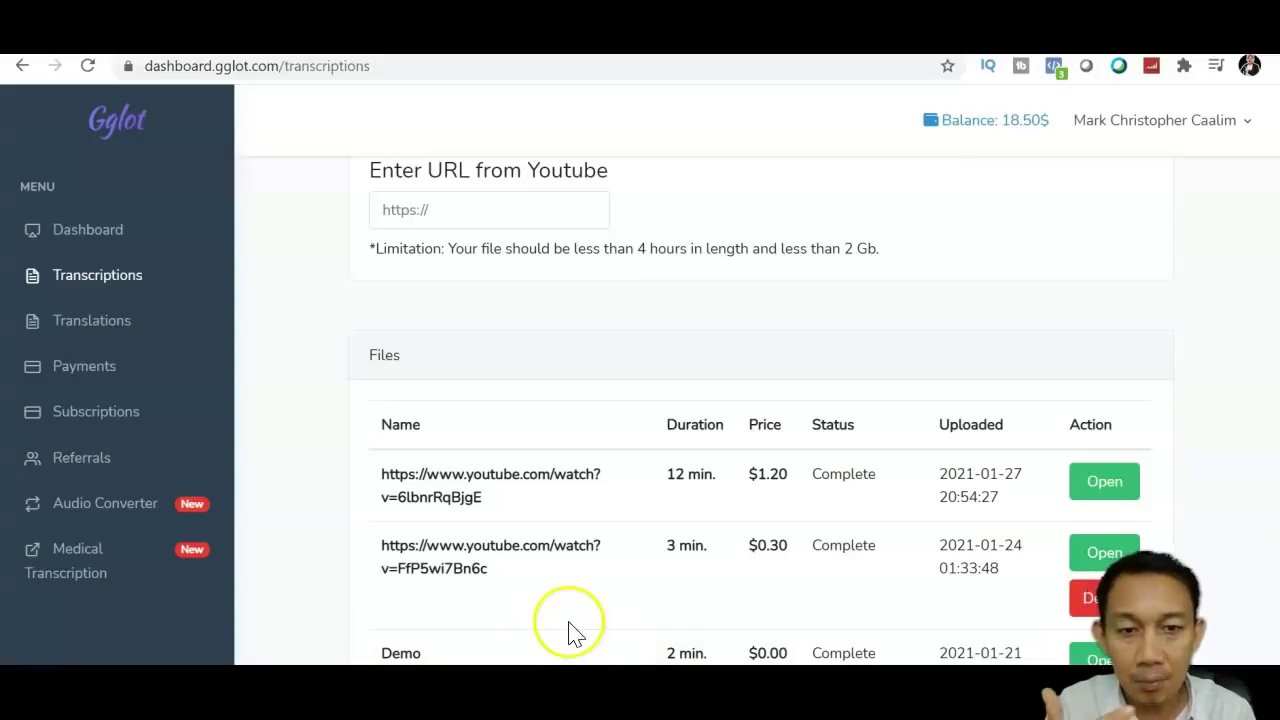
click(1106, 484)
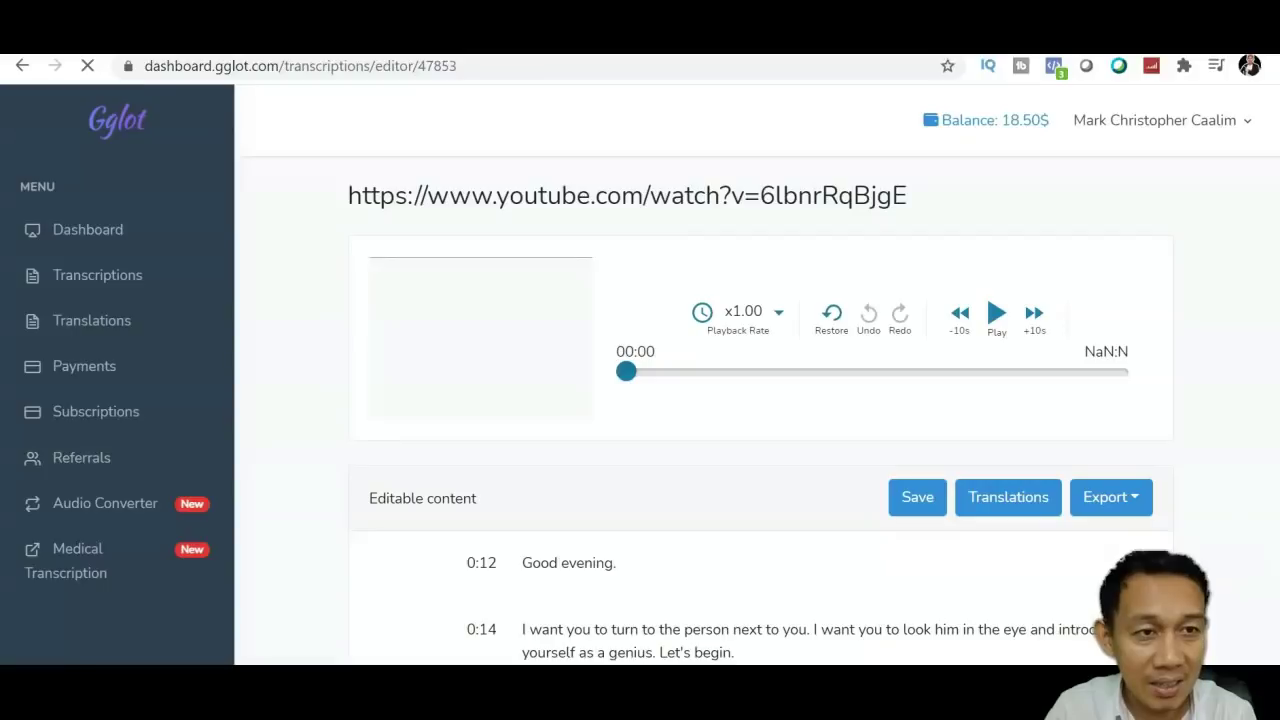
- Play the opening of the video to check it against the transcript, and pause at about 00:23
click(995, 253)
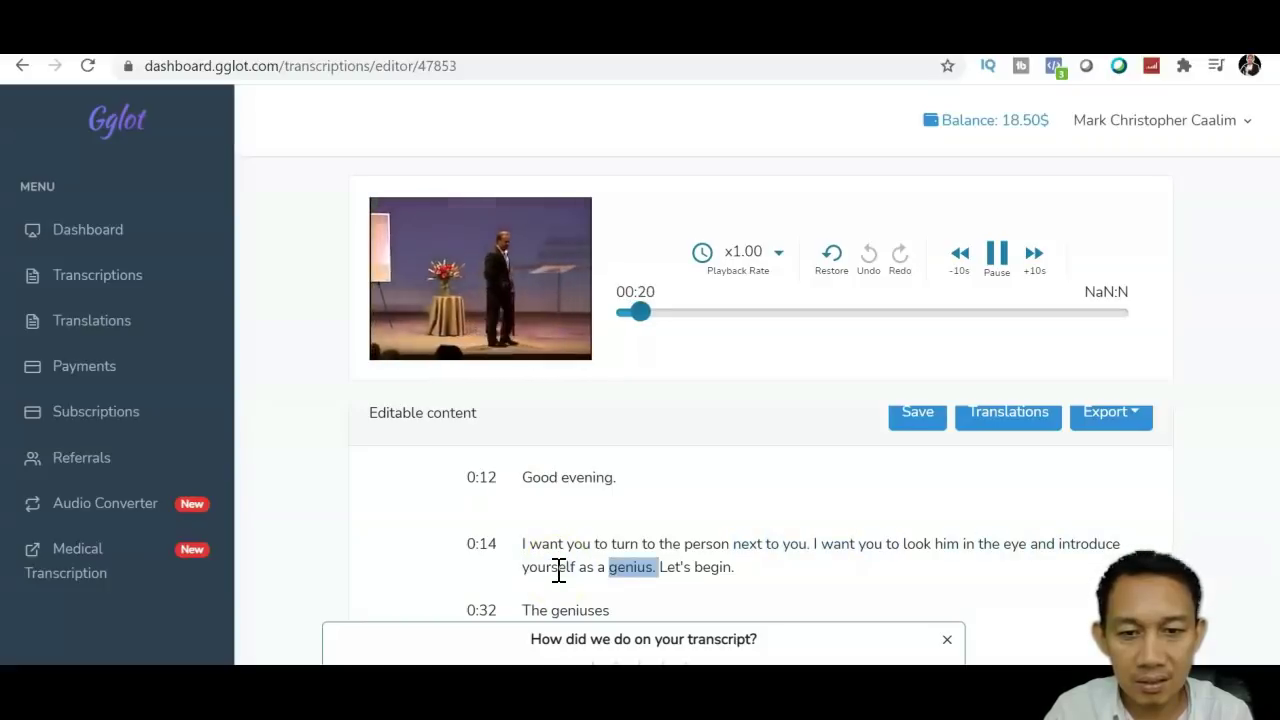
click(997, 257)
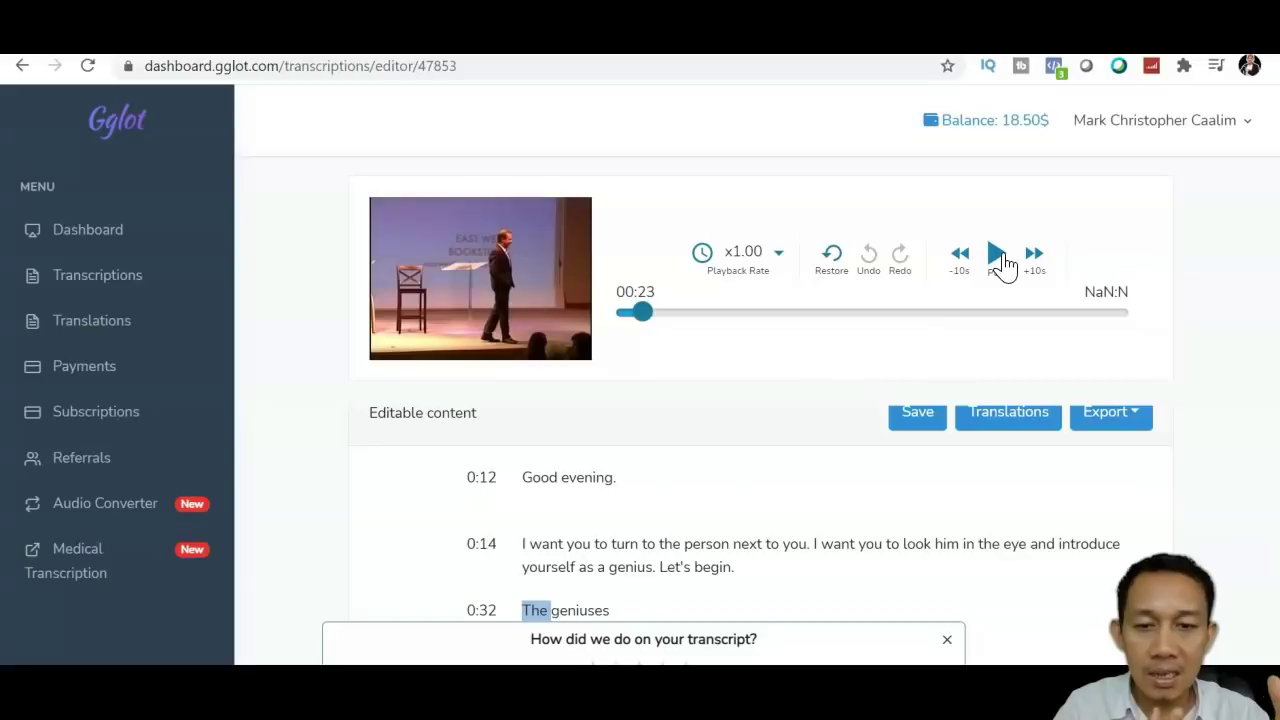
click(1163, 279)
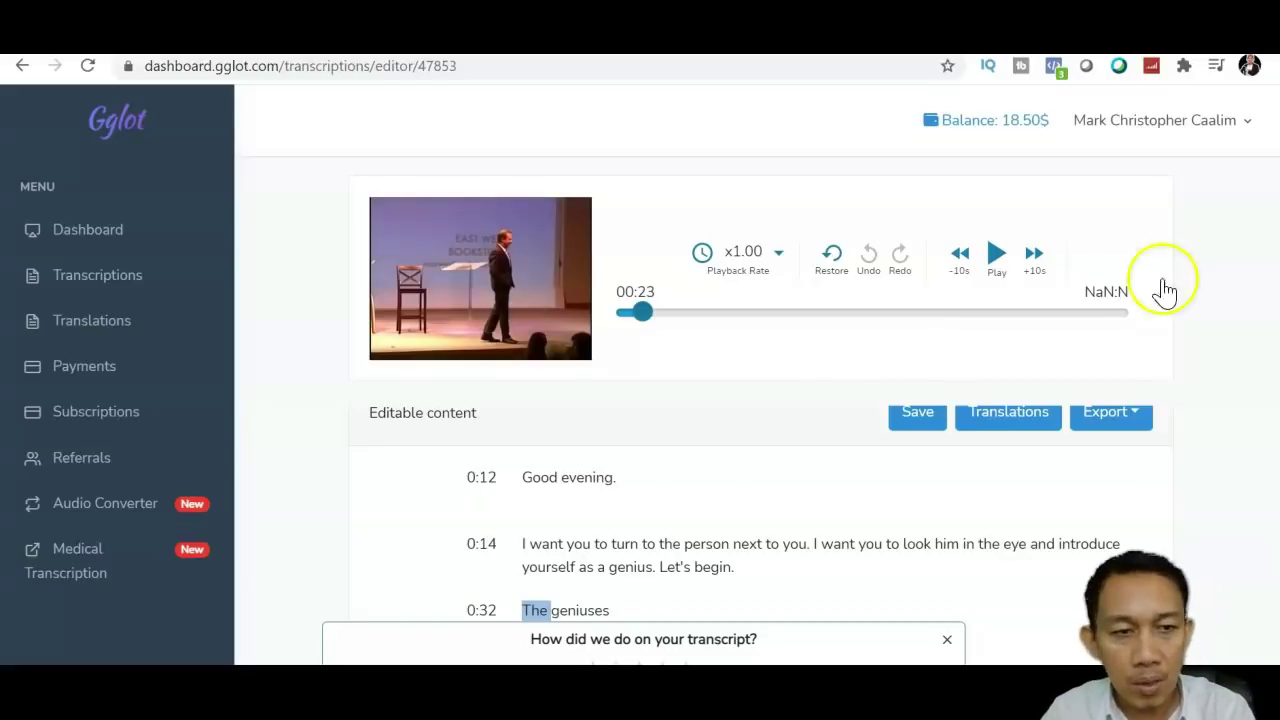
- Read through the transcript's timestamped paragraphs to examine the transcription quality
scroll(870, 378, down, 3)
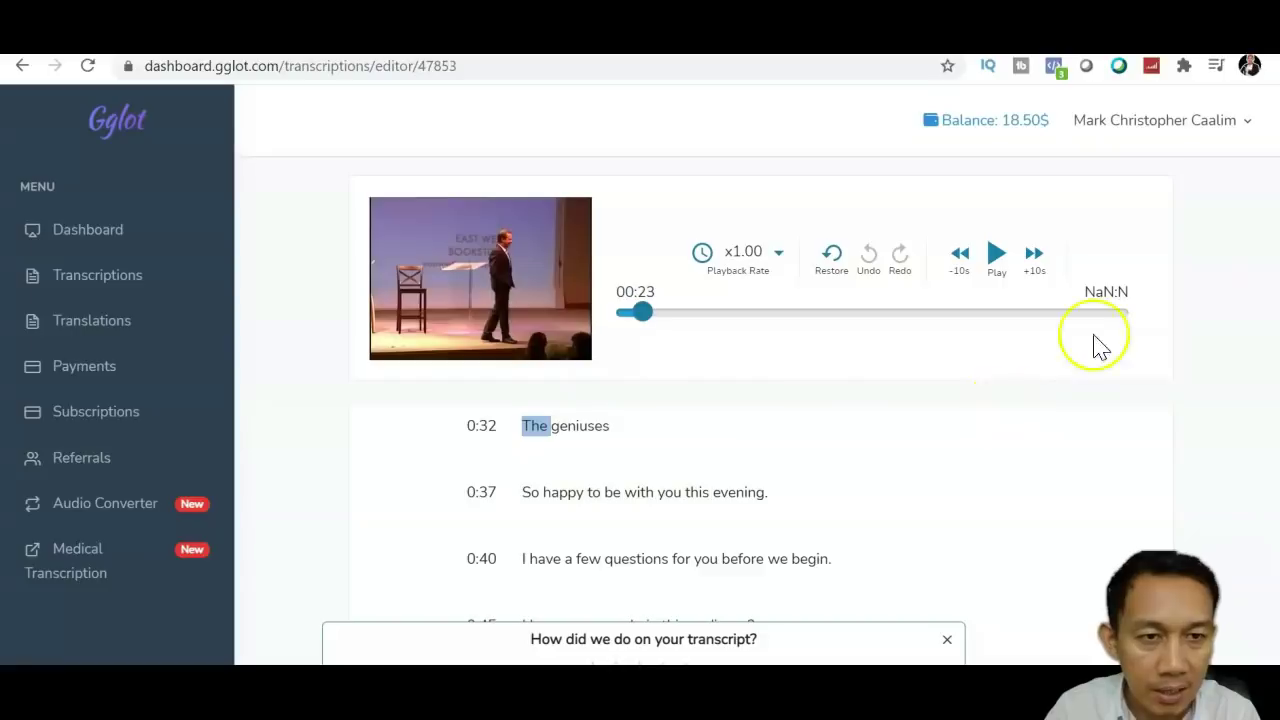
scroll(760, 500, down, 2)
scroll(760, 500, down, 15)
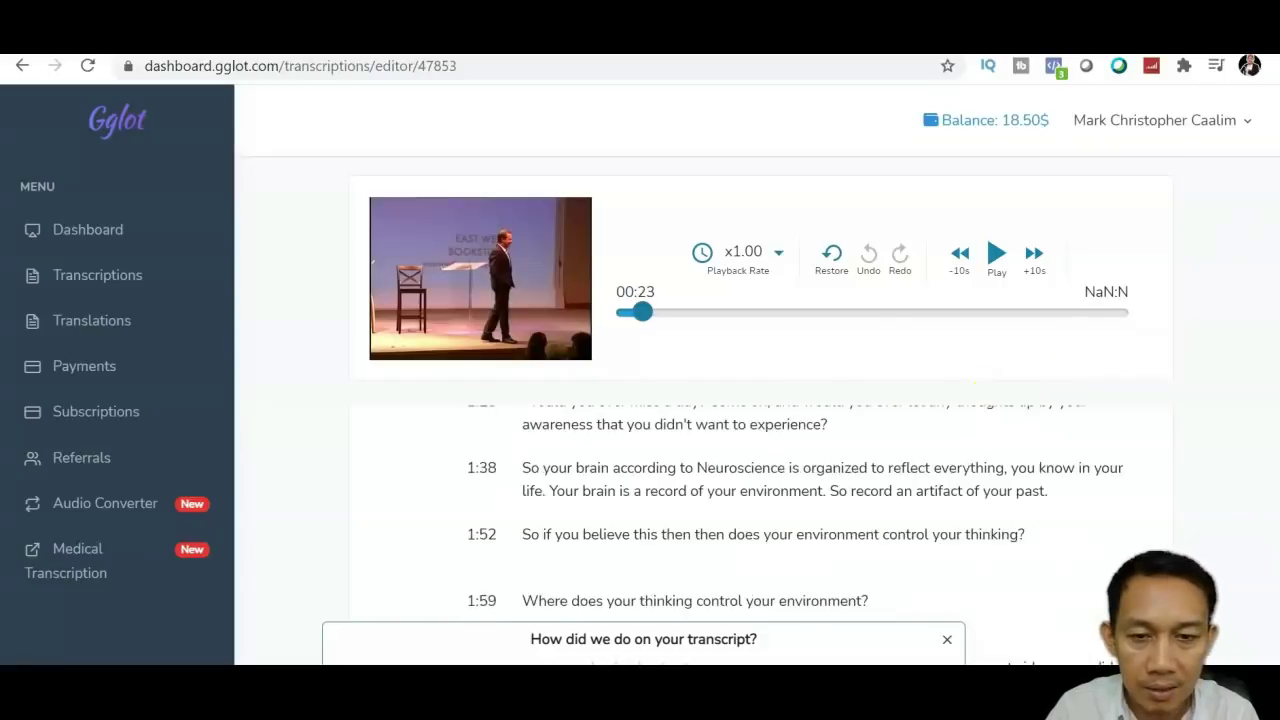
scroll(760, 500, down, 8)
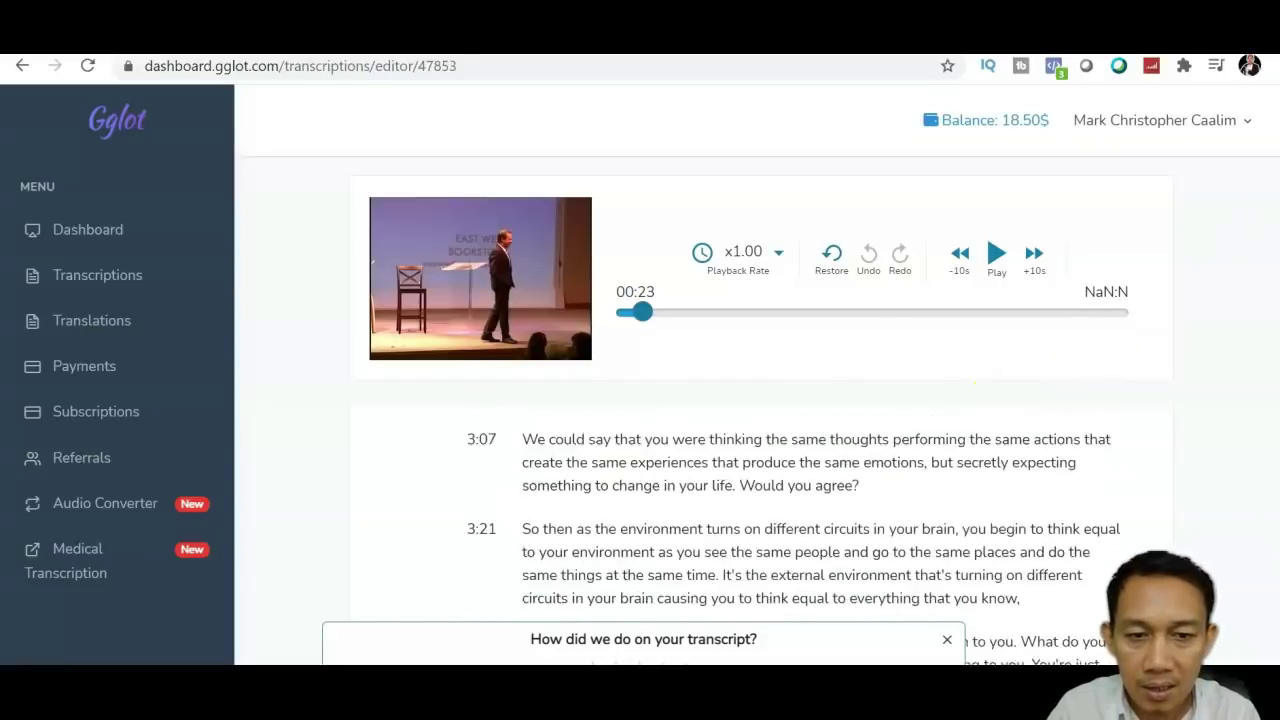
scroll(760, 500, down, 12)
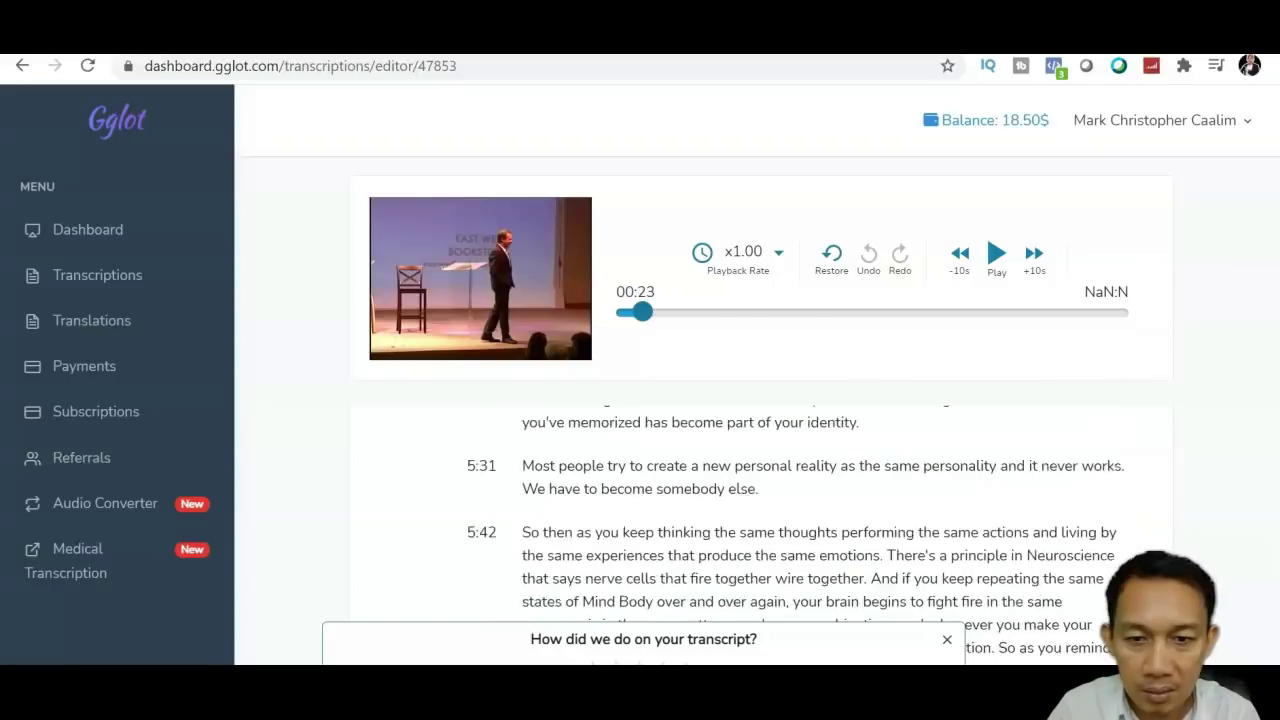
scroll(760, 500, down, 5)
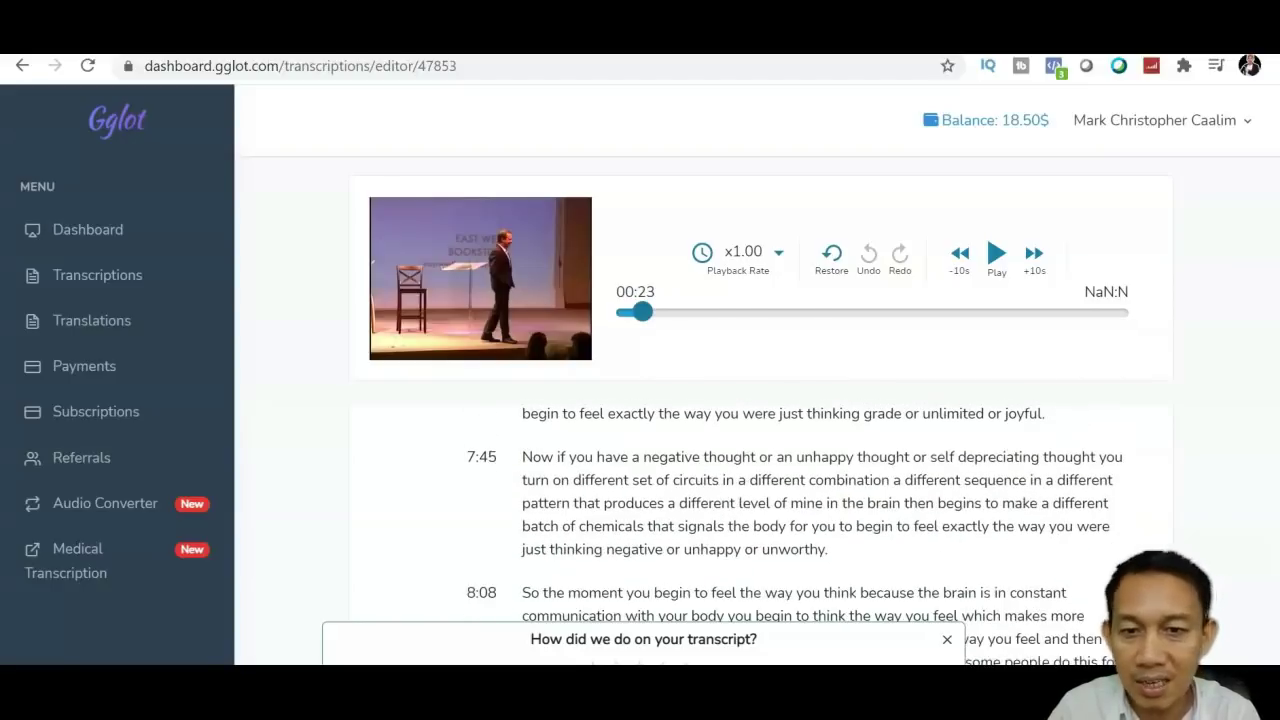
scroll(760, 500, up, 6)
scroll(760, 500, up, 2)
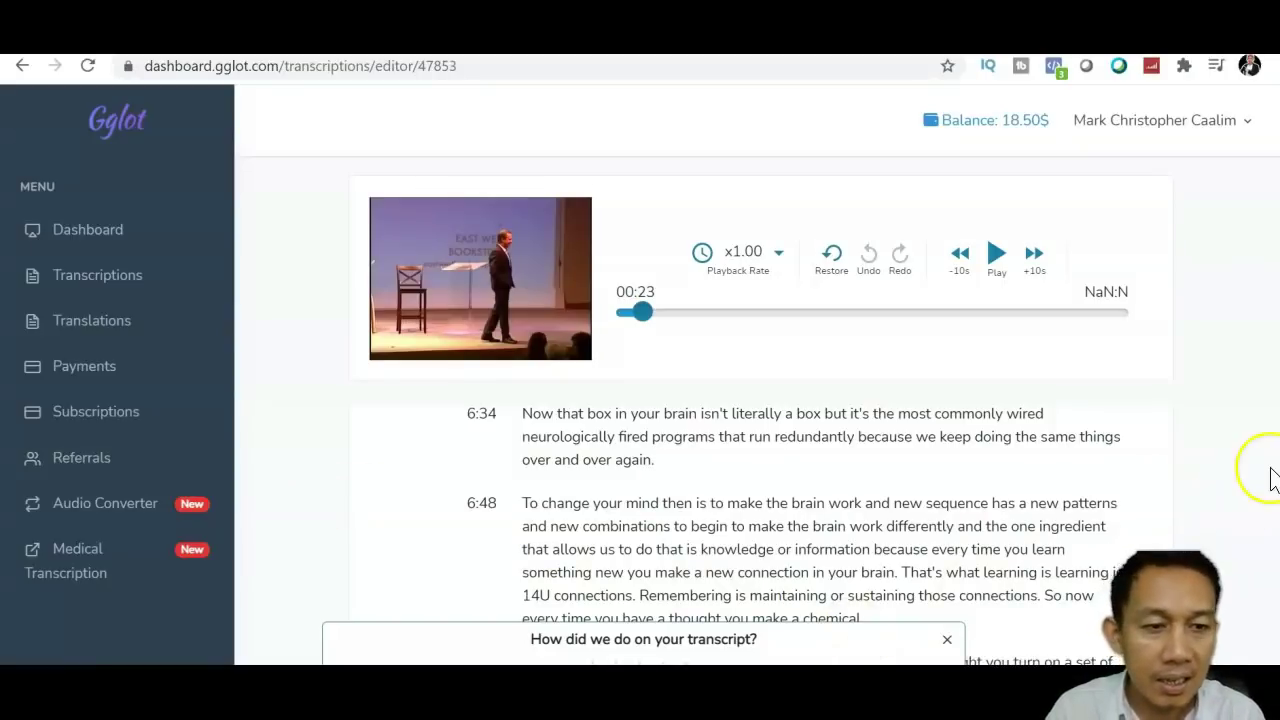
scroll(1265, 475, up, 1)
scroll(1265, 475, up, 20)
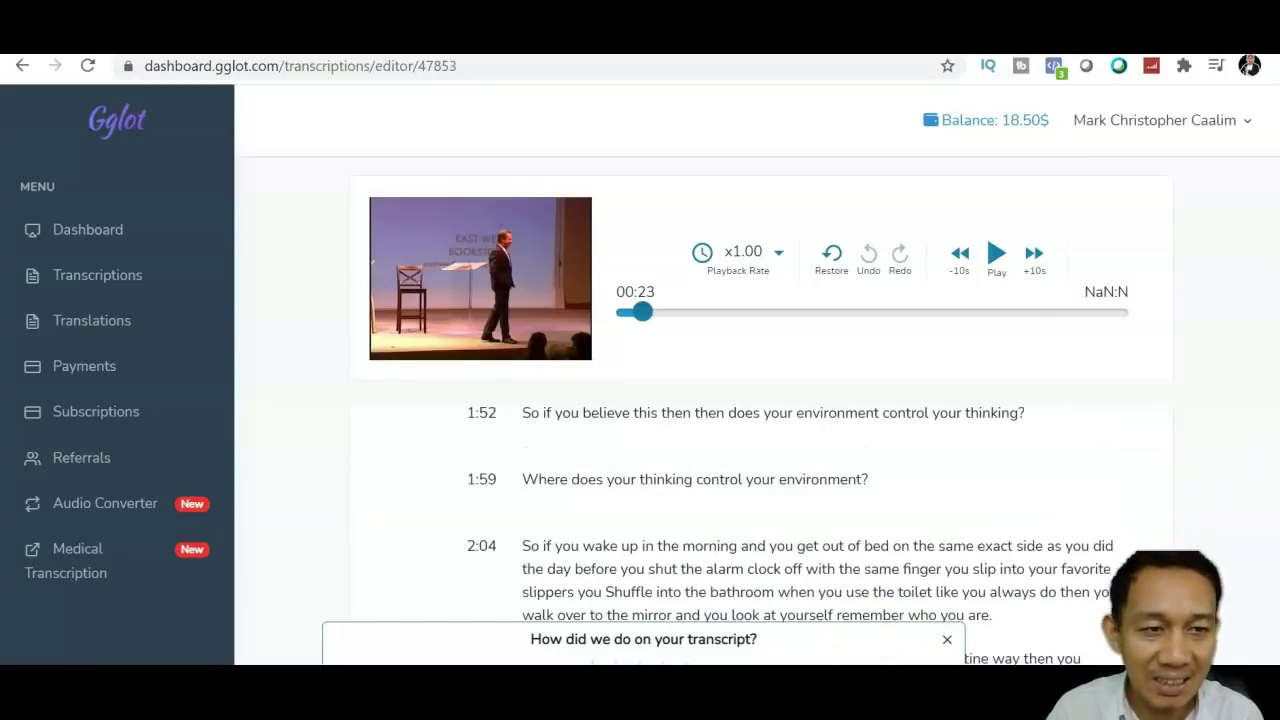
- Save the transcript and export it as YouTube subtitles (*.sbv)
scroll(760, 420, up, 3)
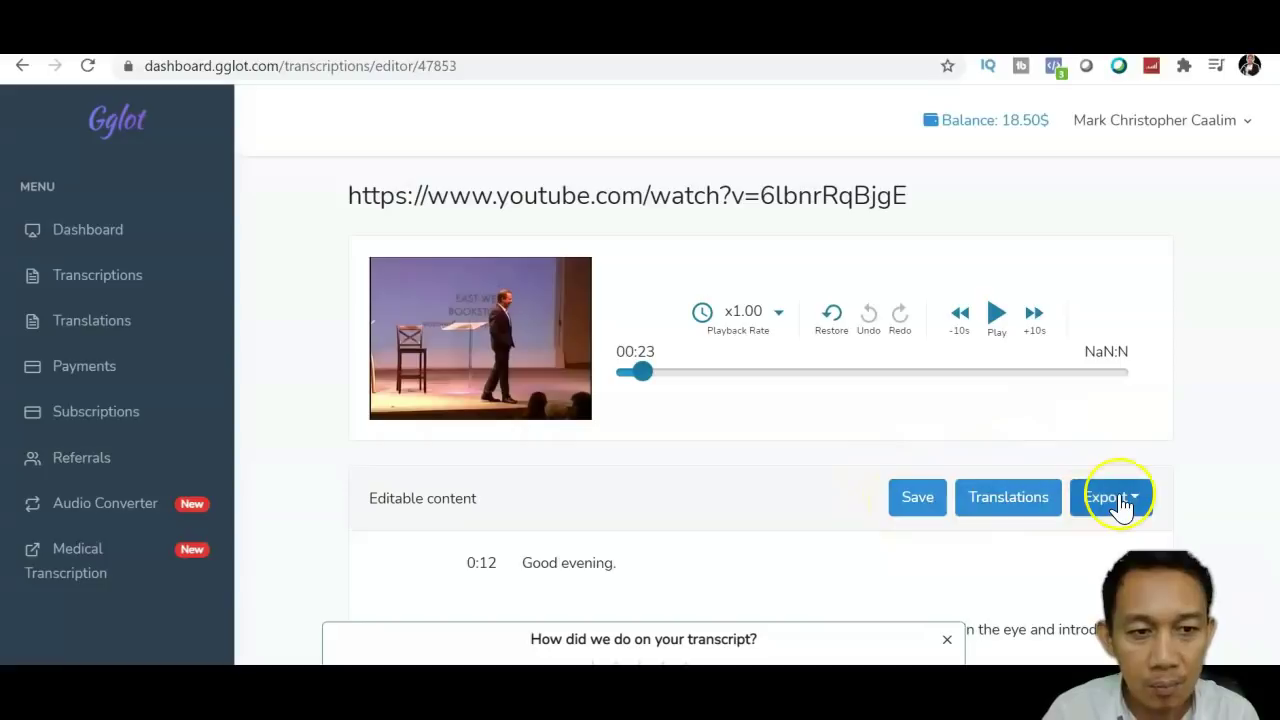
click(916, 498)
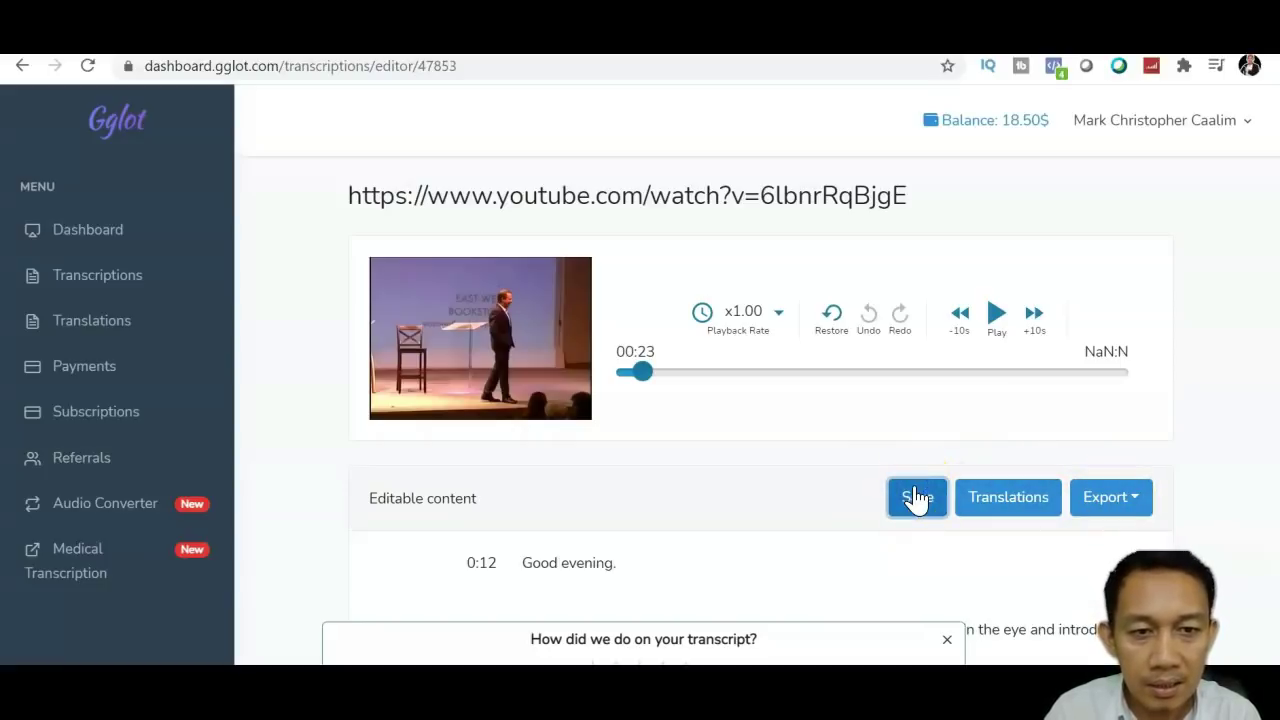
click(1108, 518)
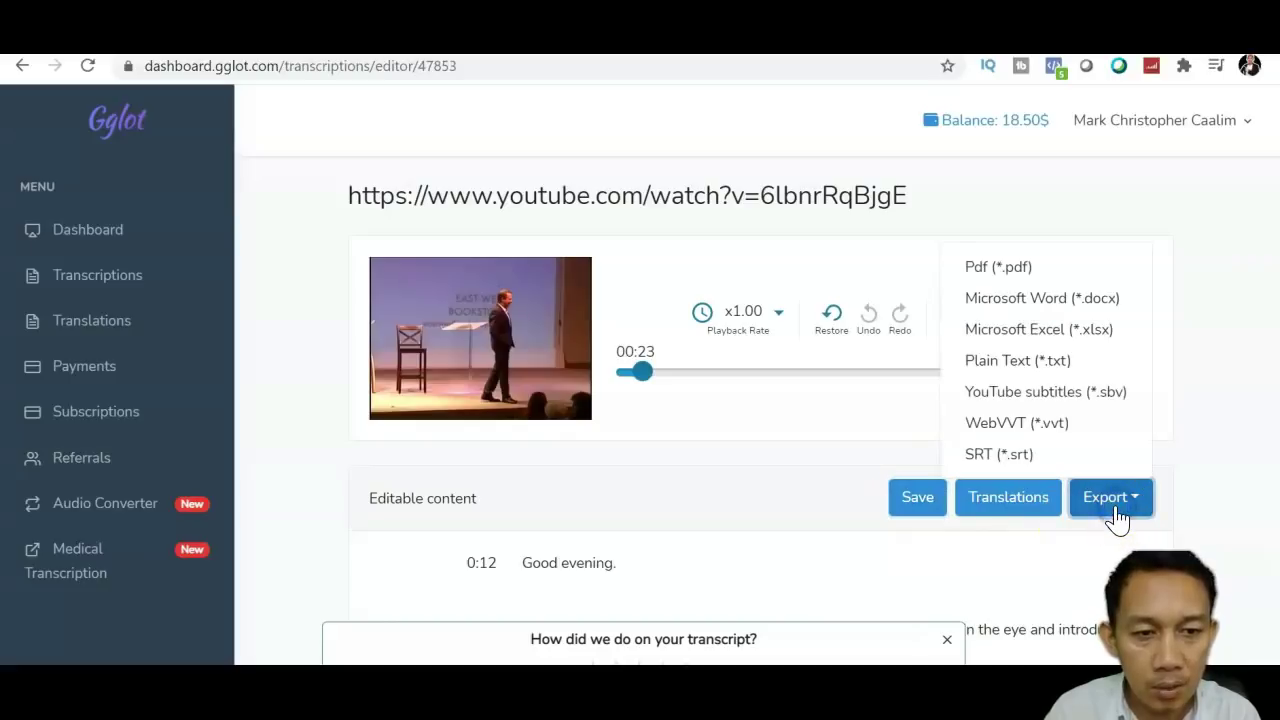
drag(1118, 520, 1008, 303)
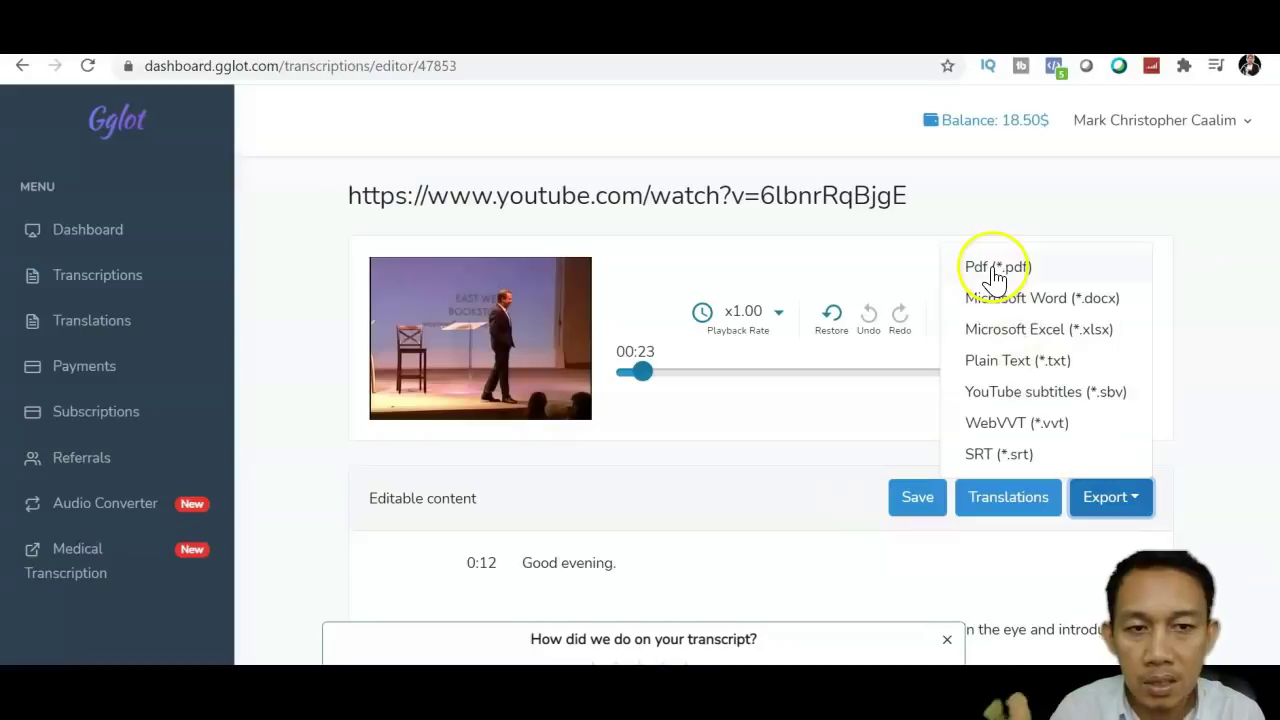
click(985, 395)
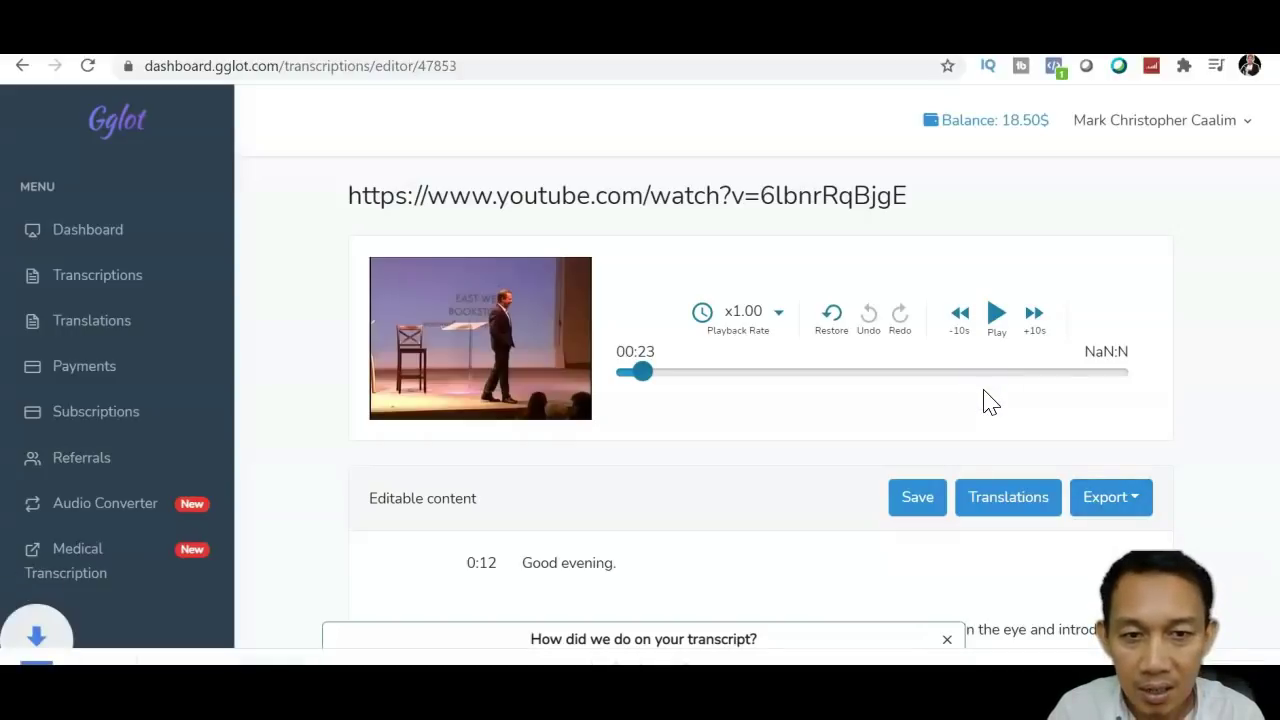
click(905, 438)
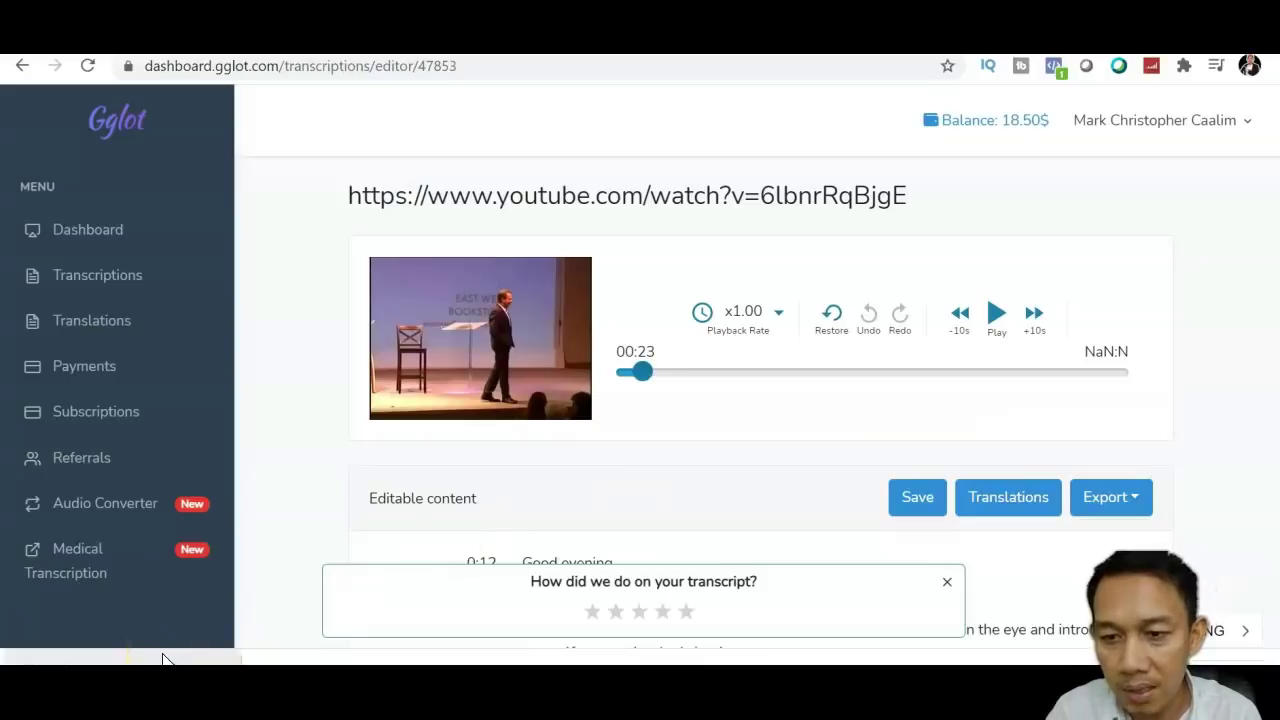
scroll(700, 500, down, 1)
click(903, 443)
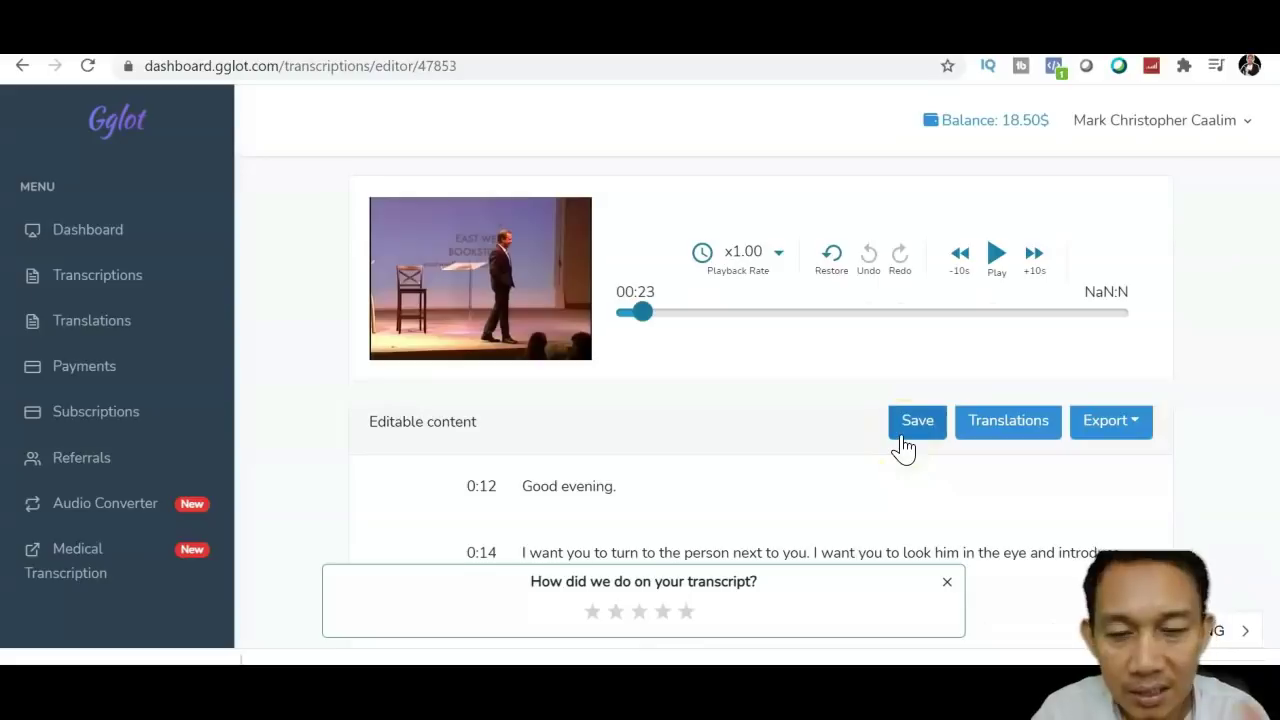
click(1131, 421)
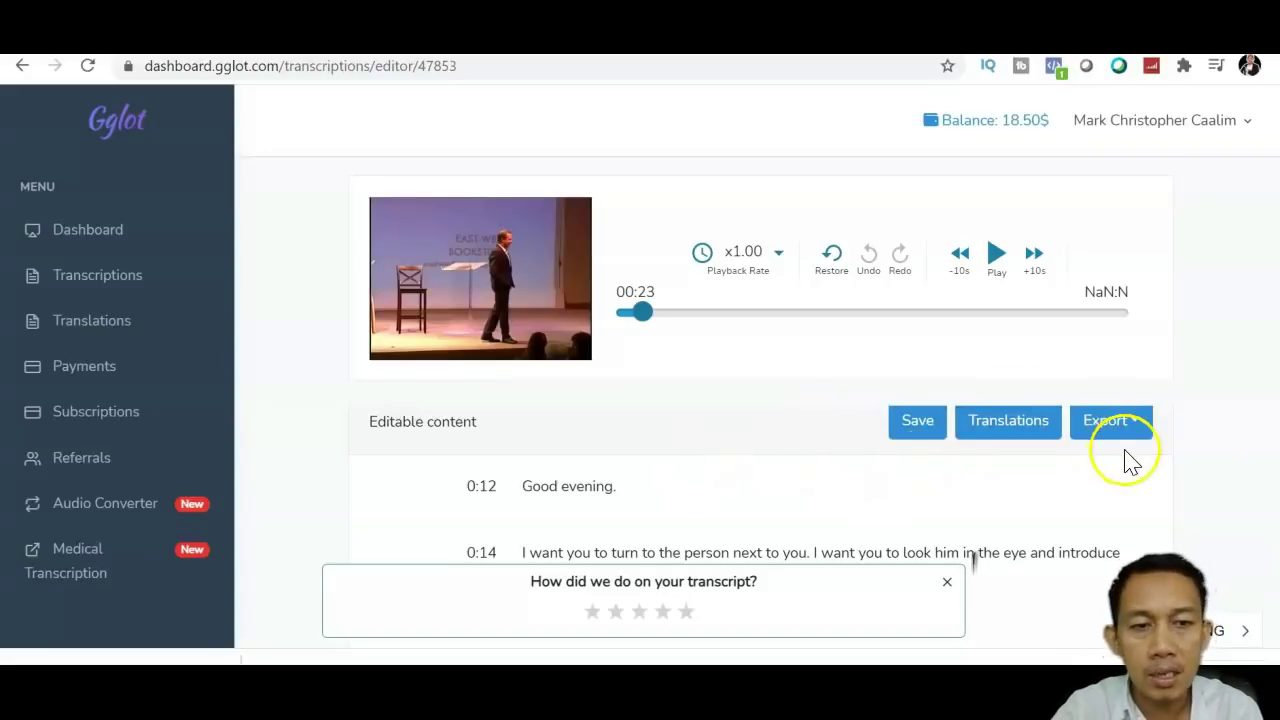
- Export the transcript as a plain text (*.txt) file and skim through its timestamped paragraphs
click(1108, 423)
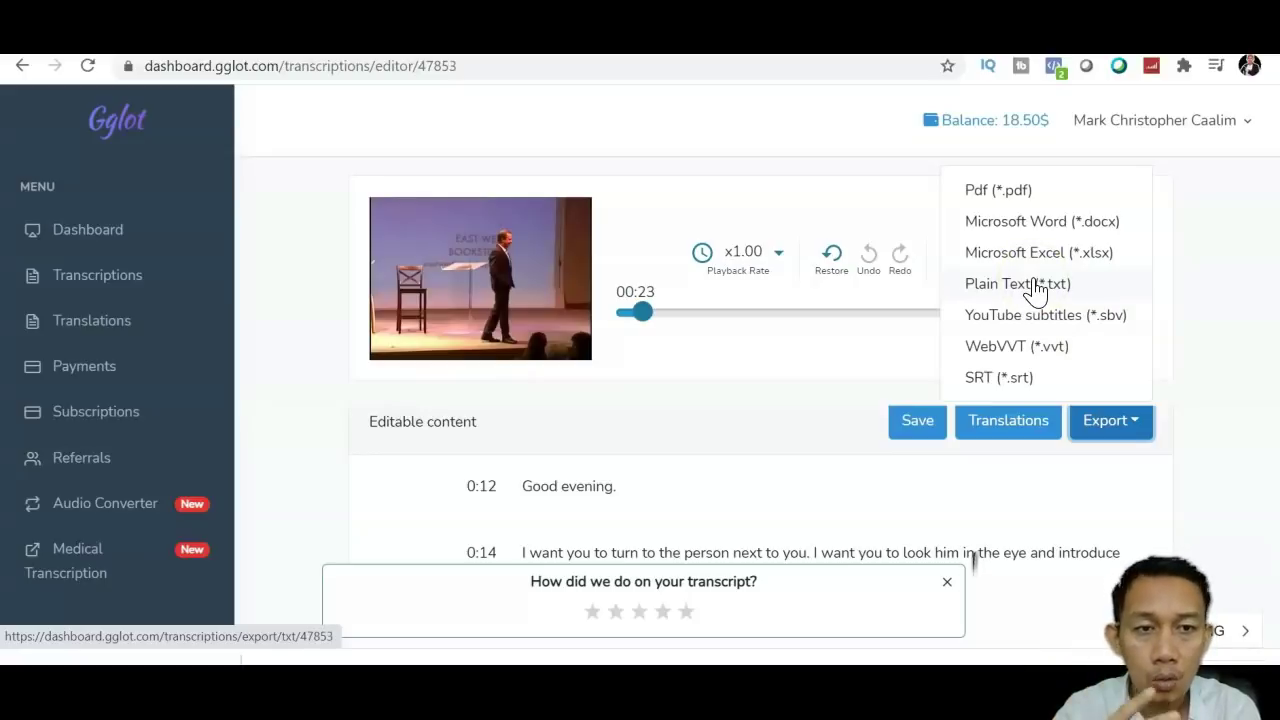
click(1033, 232)
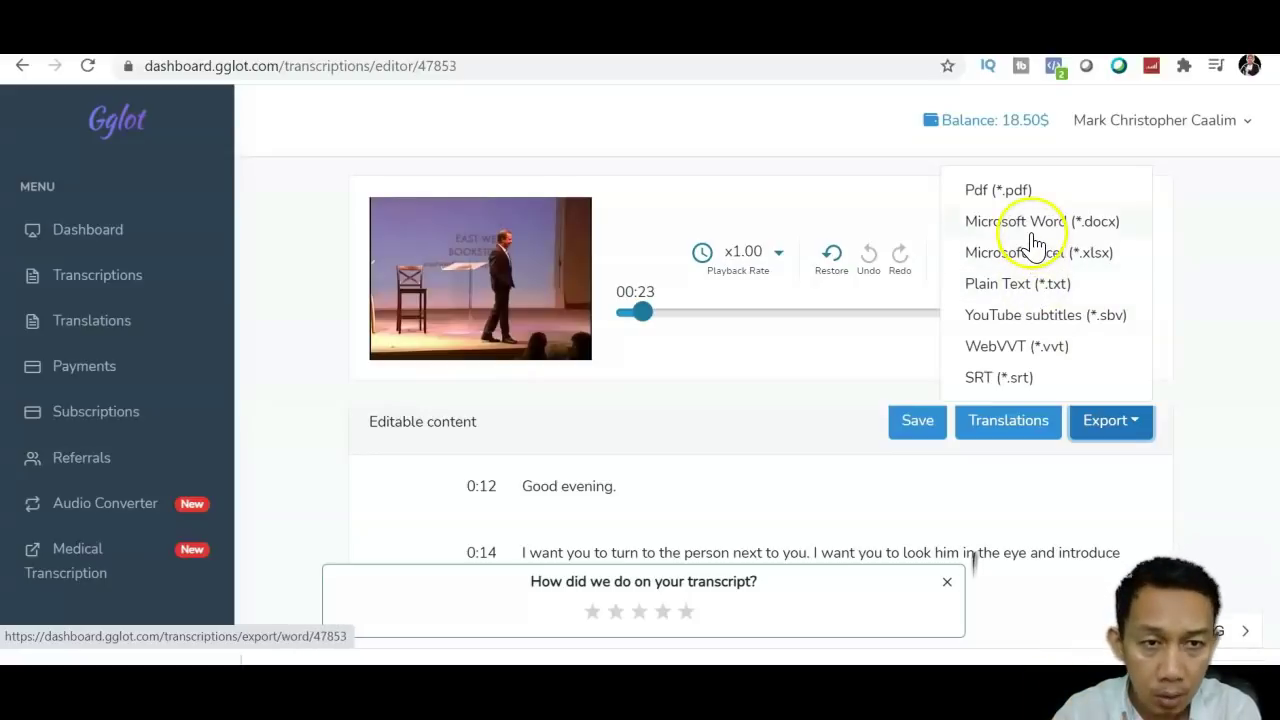
click(1022, 290)
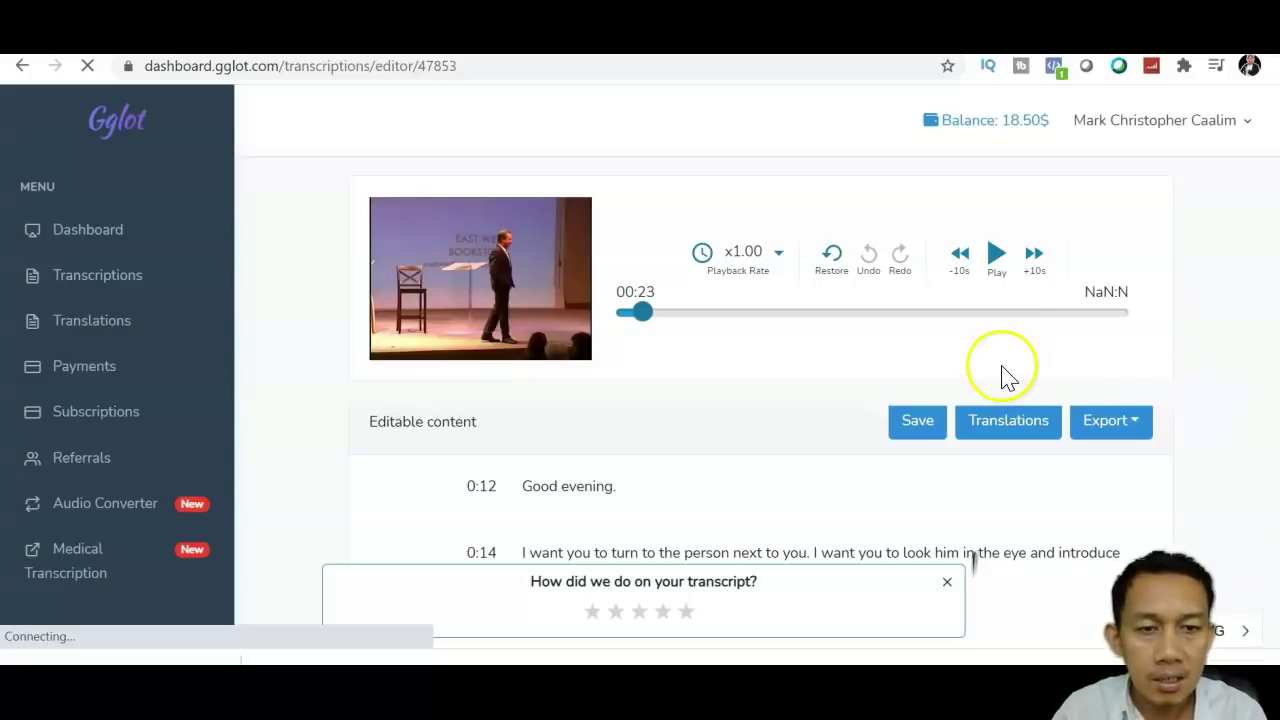
scroll(973, 562, down, 10)
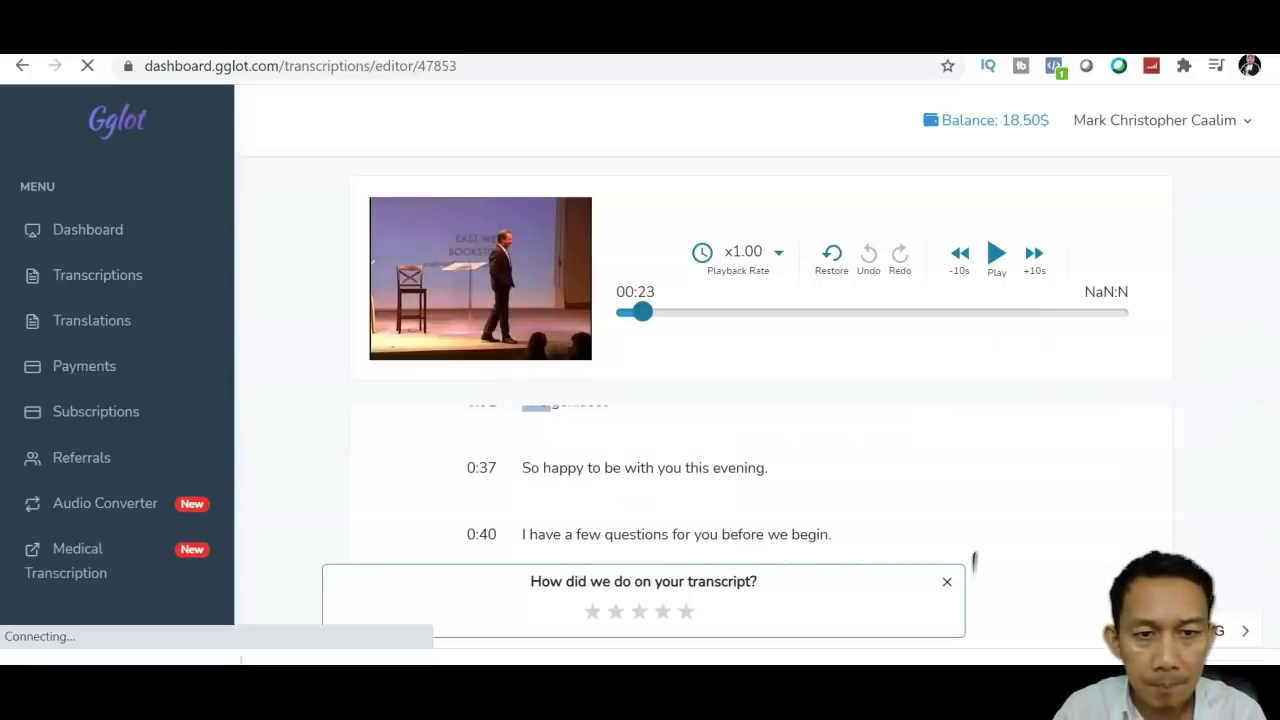
scroll(973, 562, down, 5)
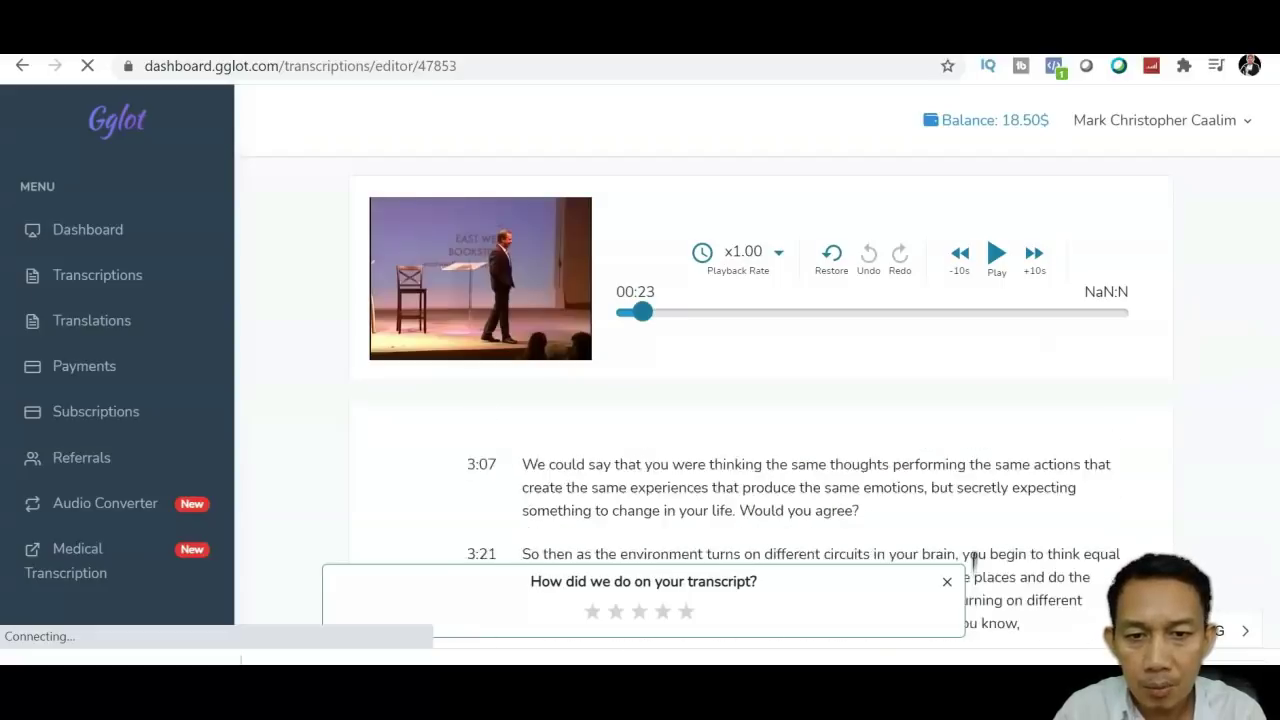
scroll(973, 562, up, 20)
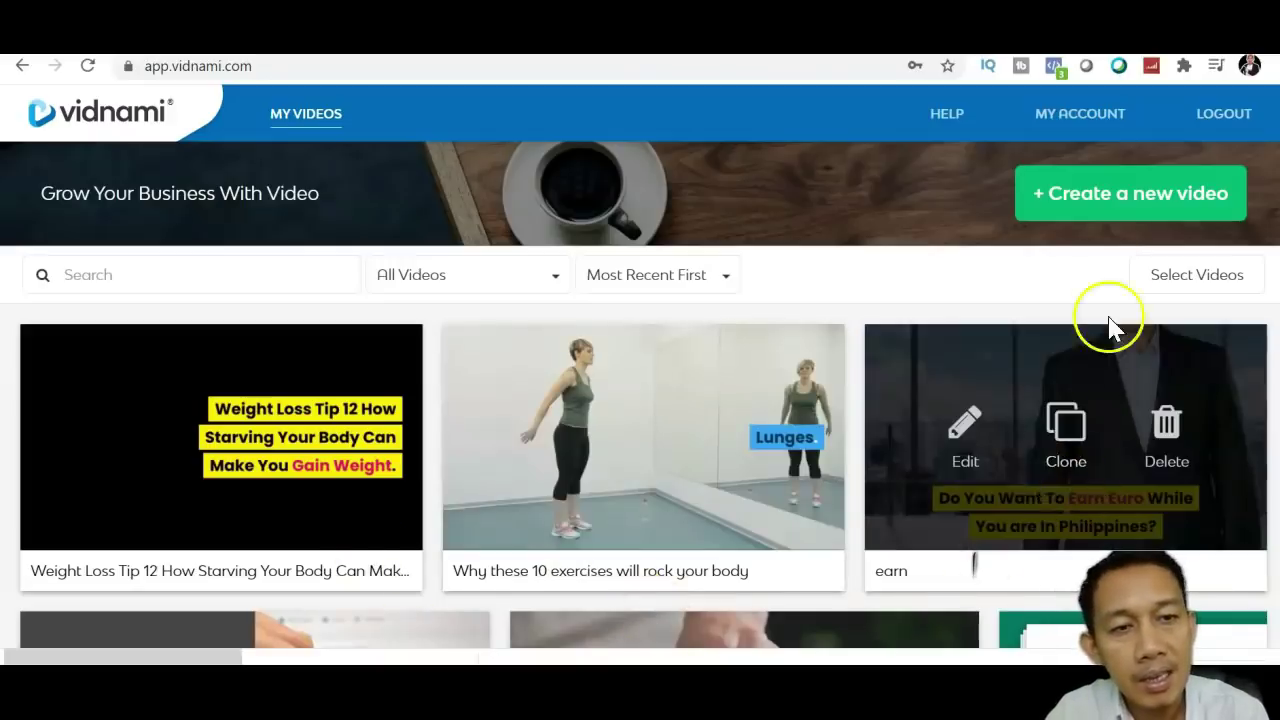
- Switch to Vidnami and create a new content video using the landscape Cool Blue template
click(1097, 213)
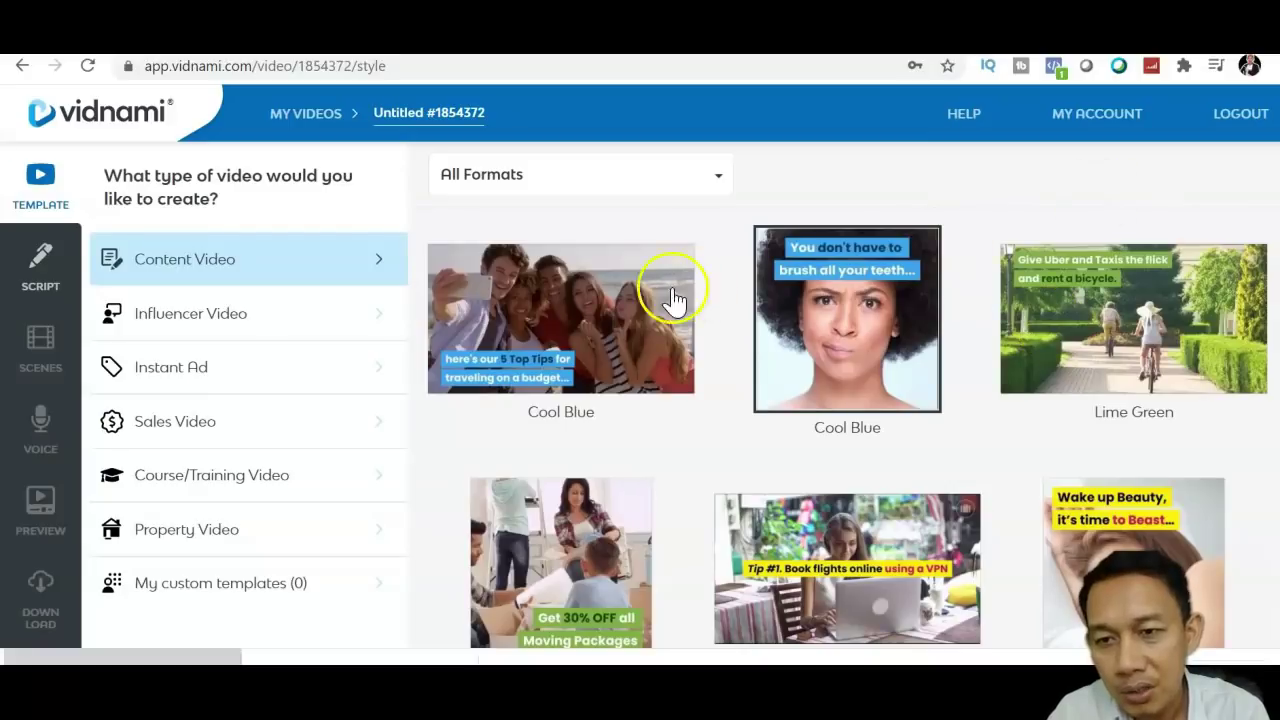
click(590, 288)
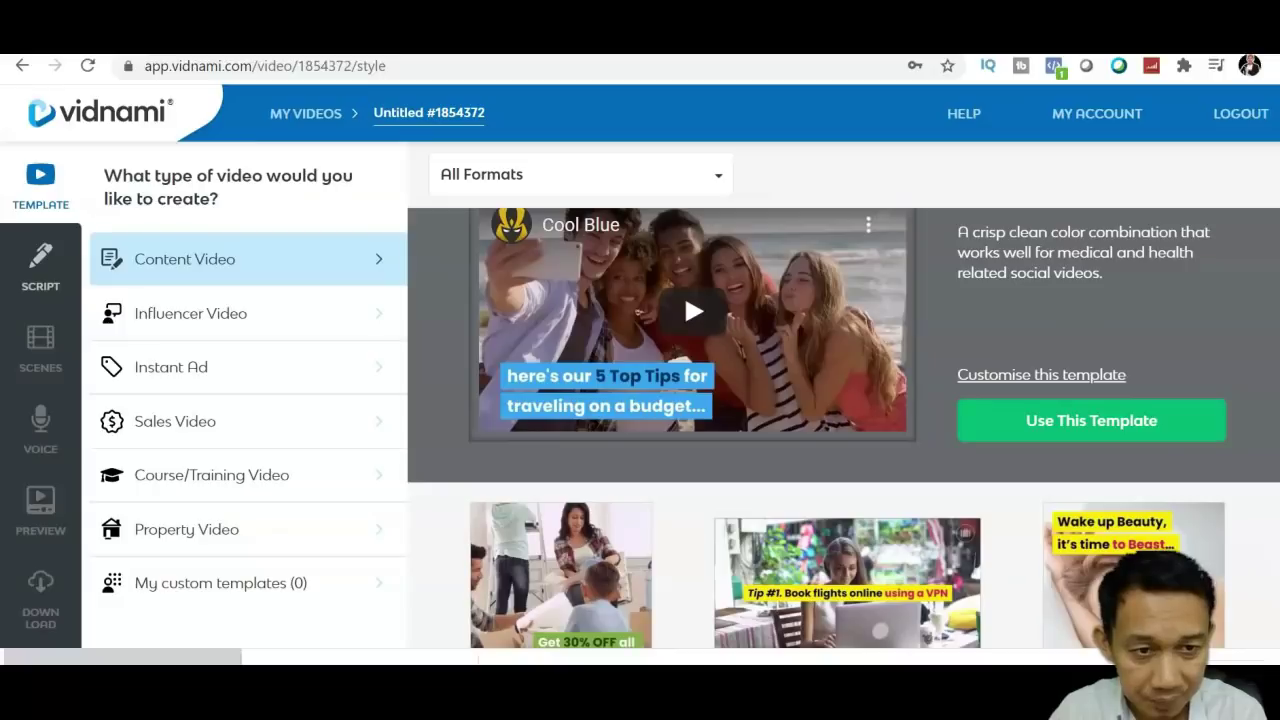
click(1088, 425)
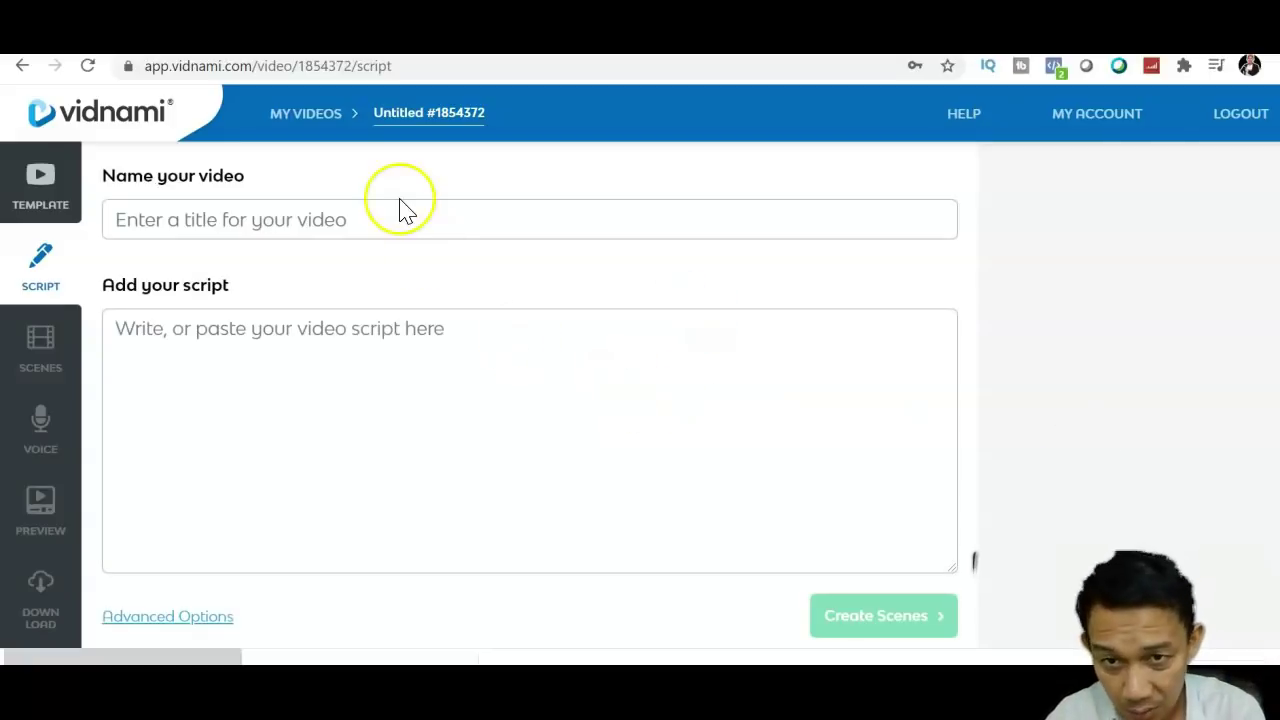
- Name the new video "Dr. Joe Dispenza"
click(404, 236)
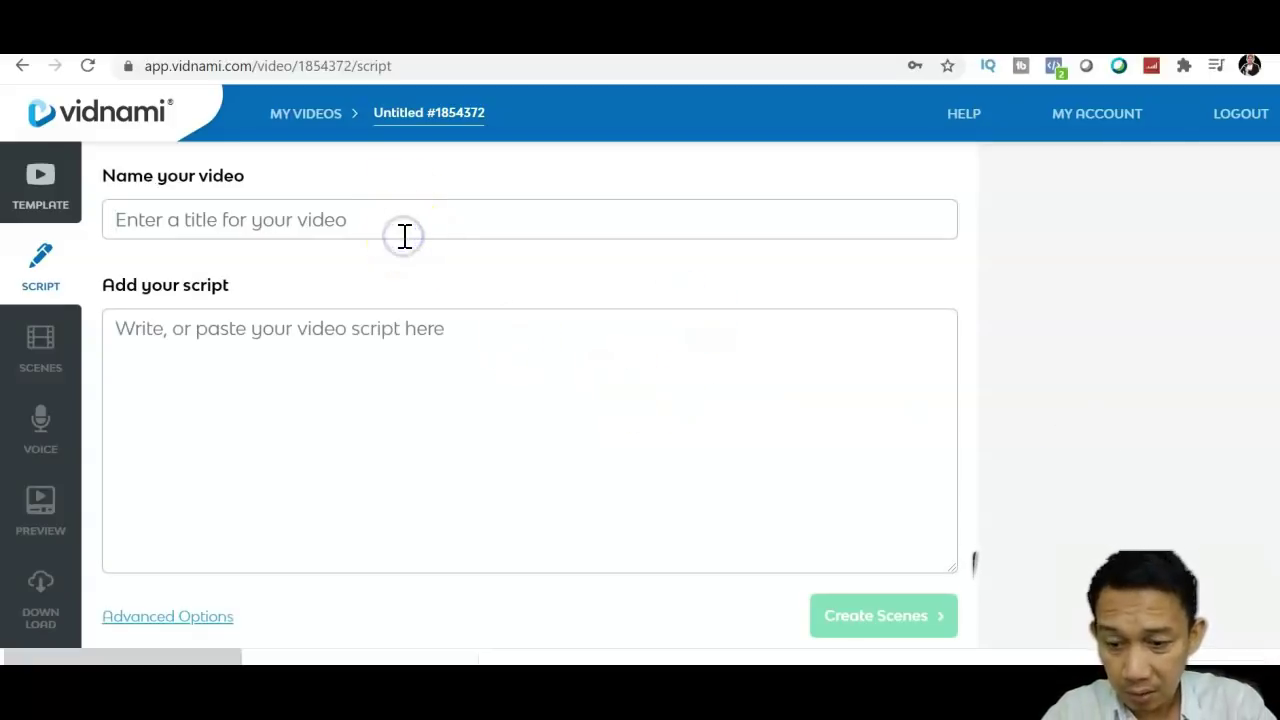
text(dR)
key(BackSpace)
key(BackSpace)
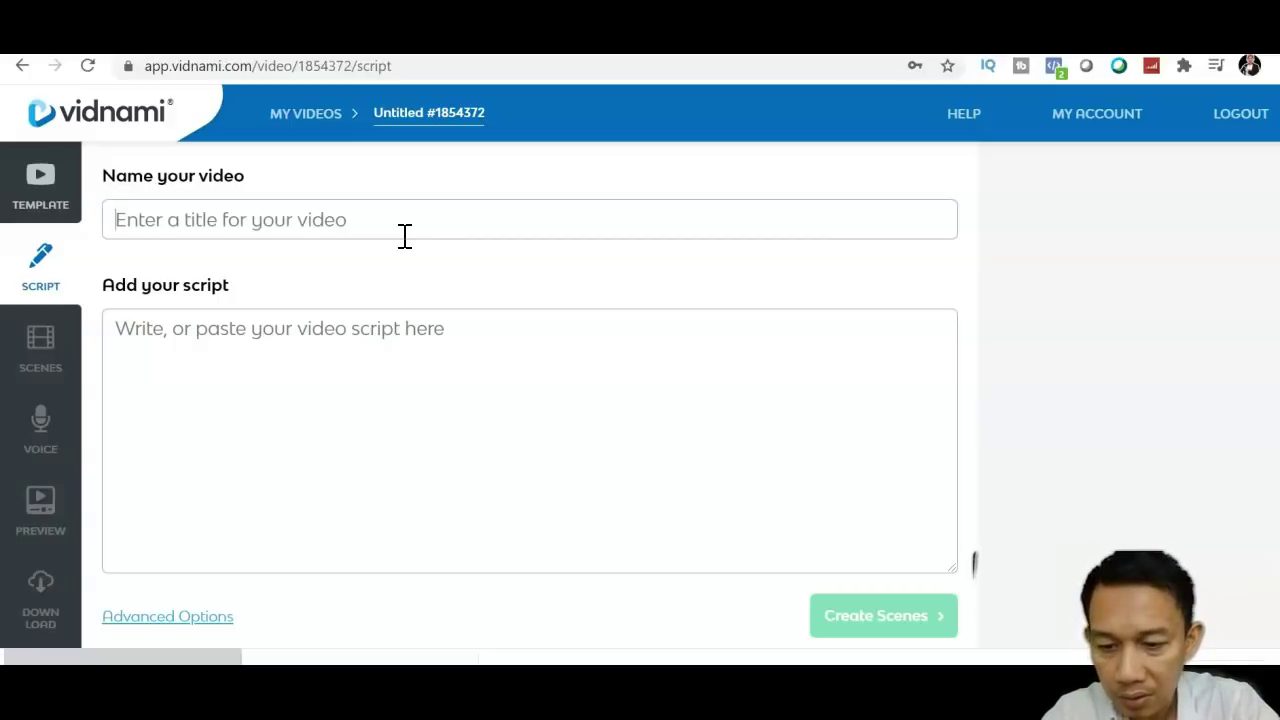
text(Dr. Joe Dispenza)
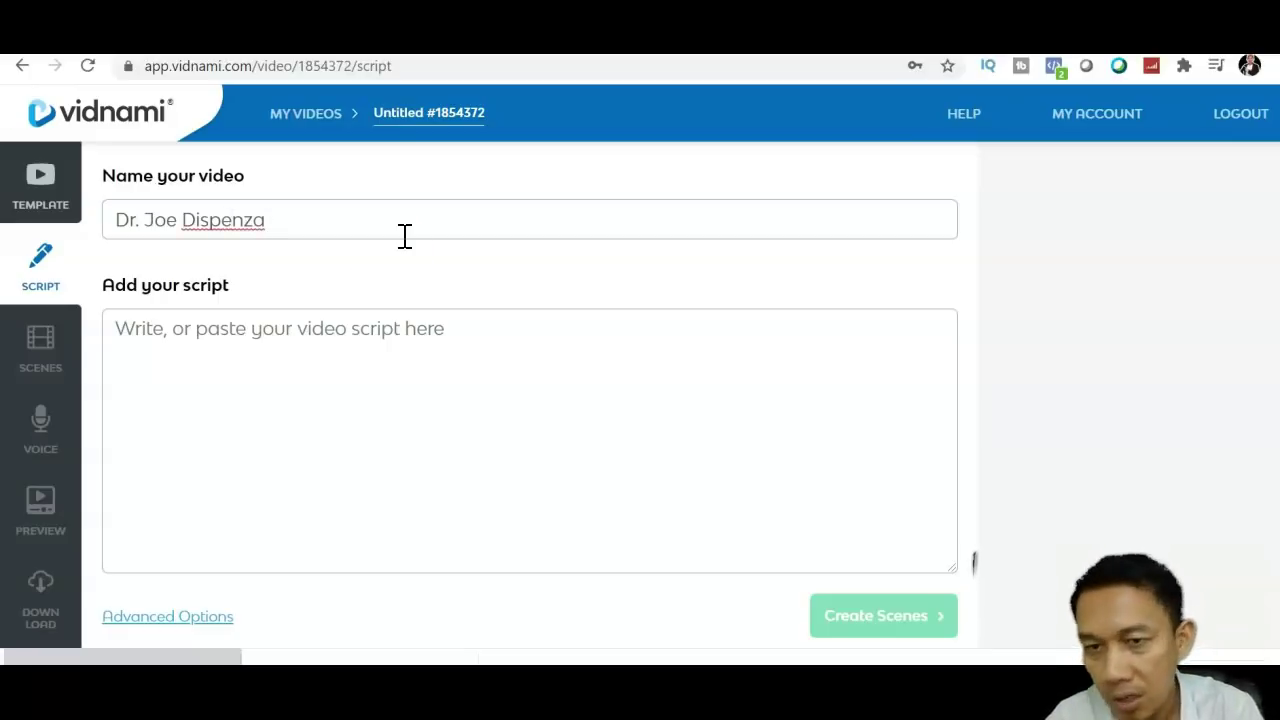
- Paste the copied transcript with its timestamps as the video script and create the scenes from it
click(333, 333)
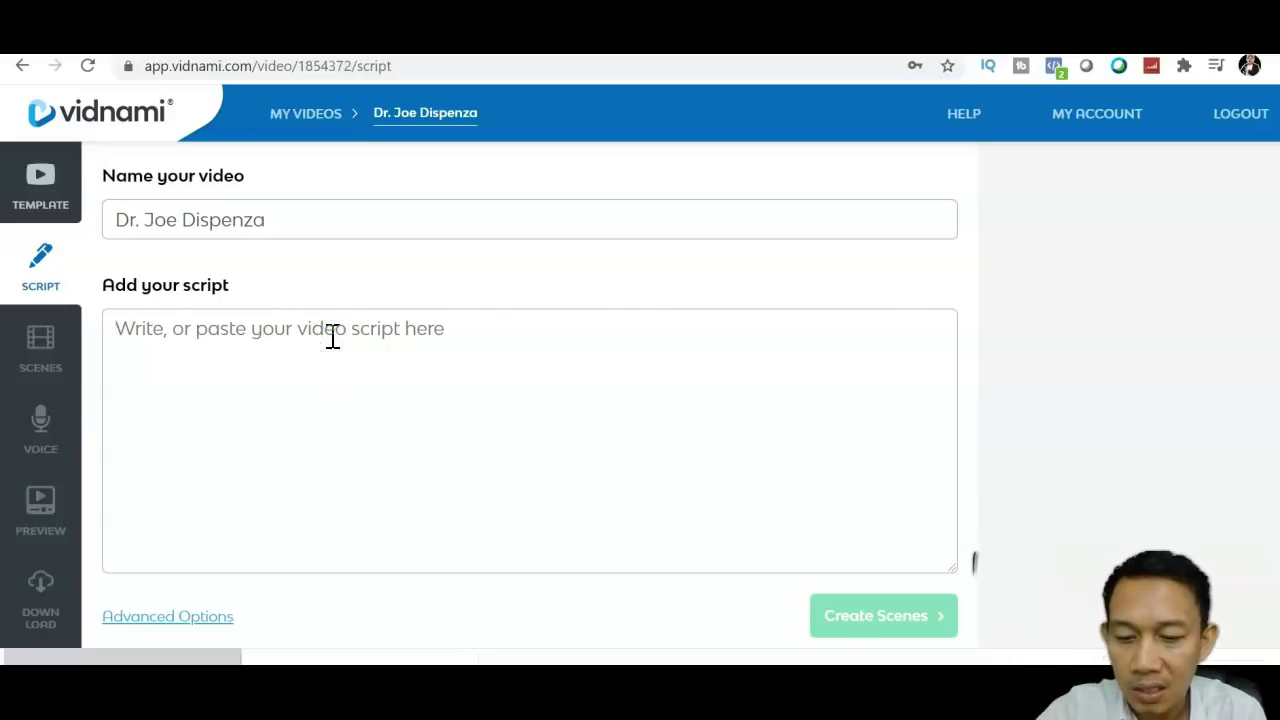
key(ctrl+v)
click(905, 617)
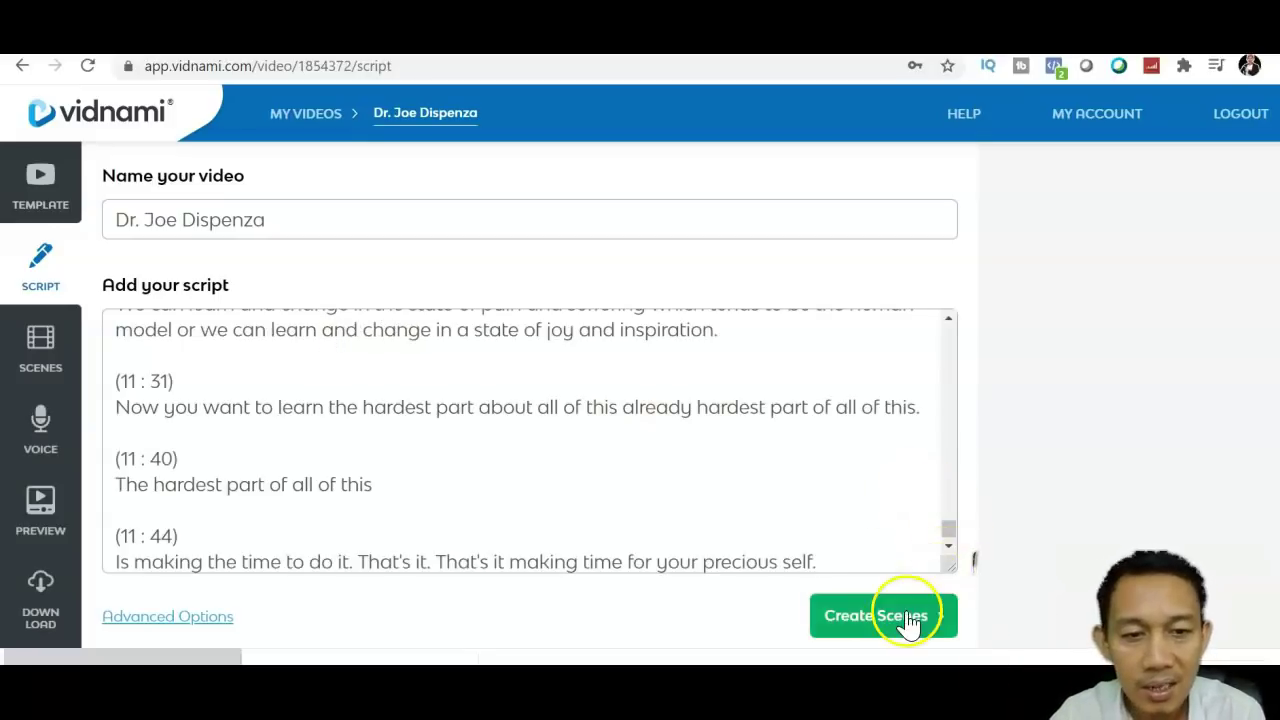